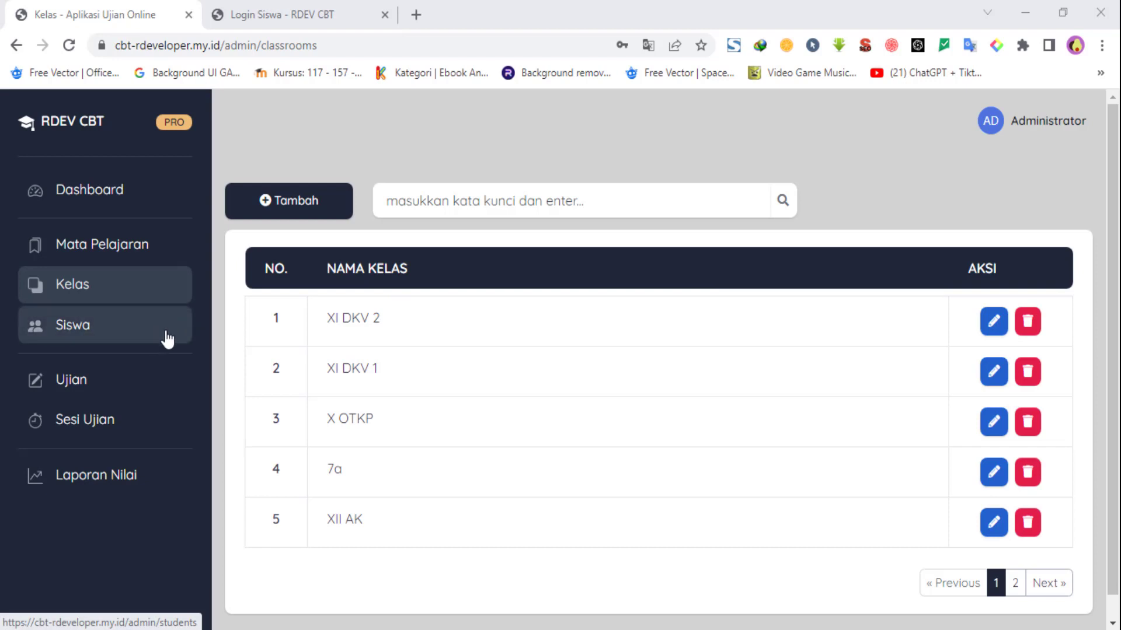
Step: Open the Siswa student list, view the Import page, then return to the list
click(133, 327)
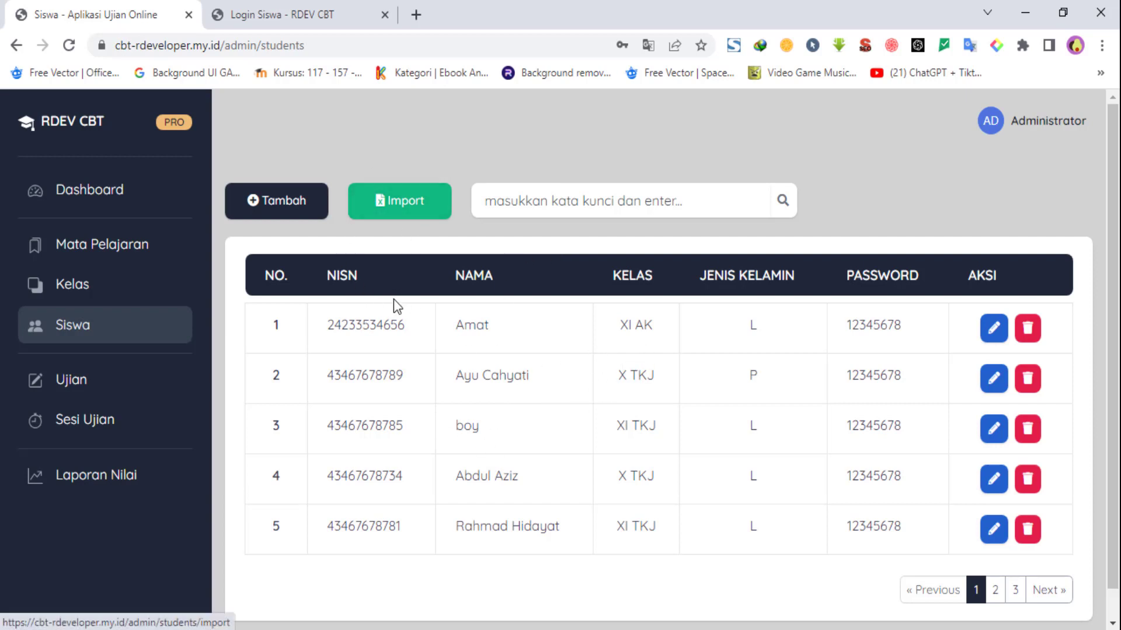
click(402, 209)
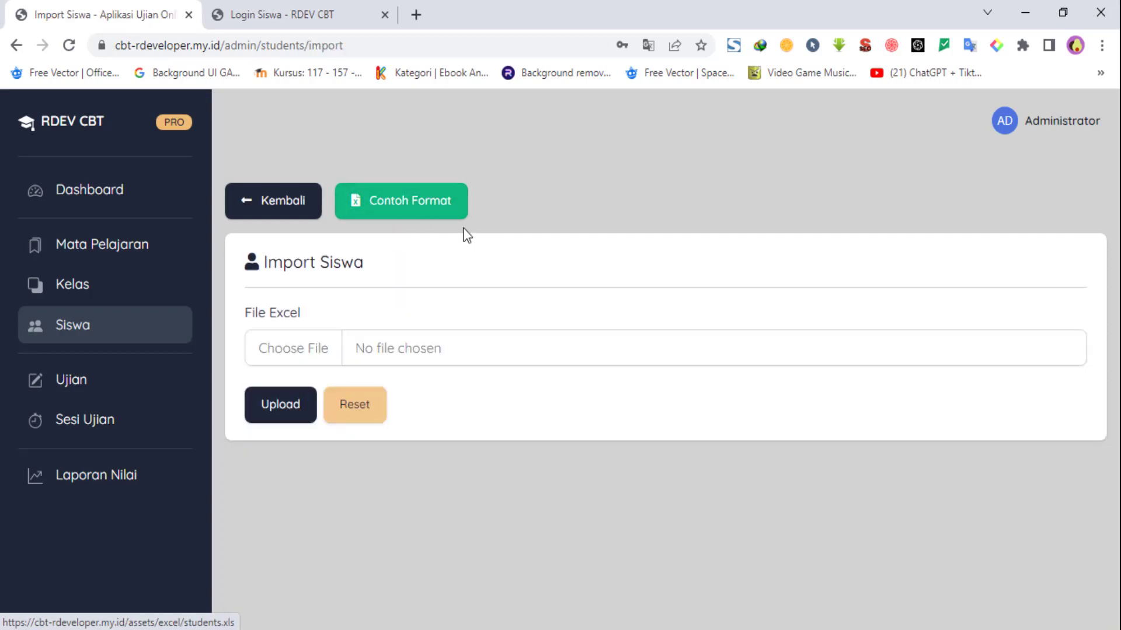
click(256, 206)
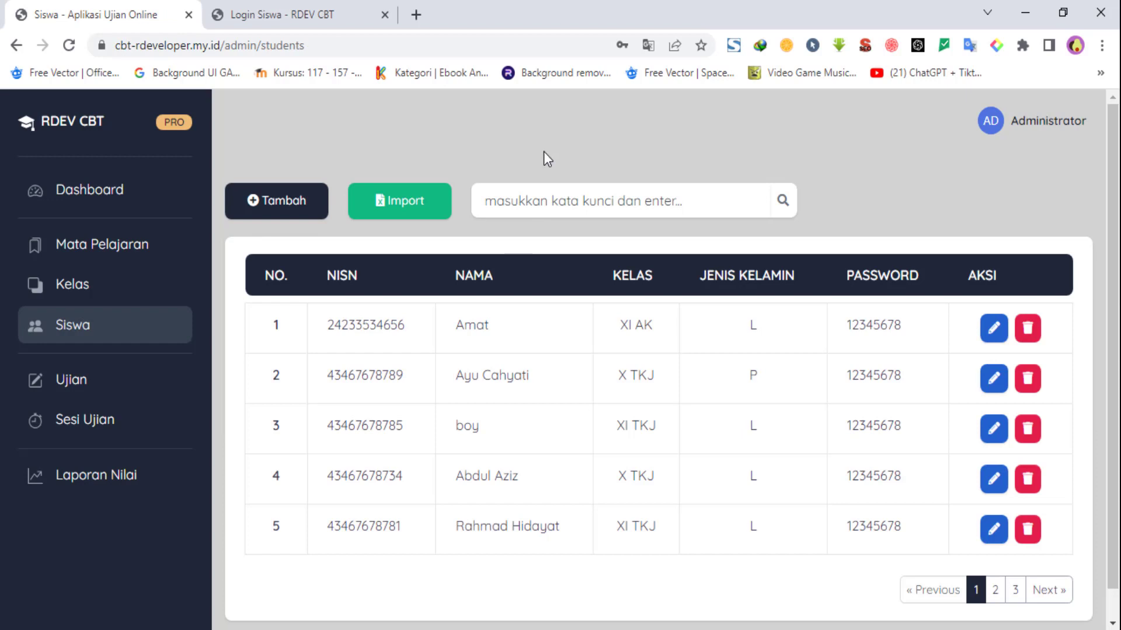
Step: Open the Tambah Siswa form and enter the student's NISN
click(286, 206)
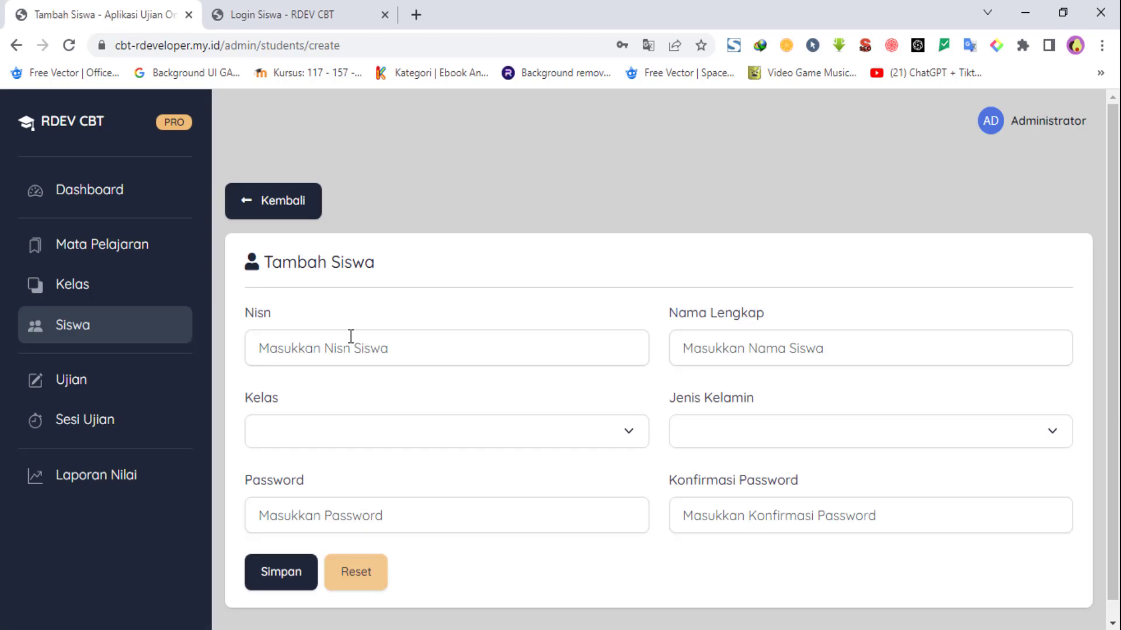
click(336, 332)
click(260, 320)
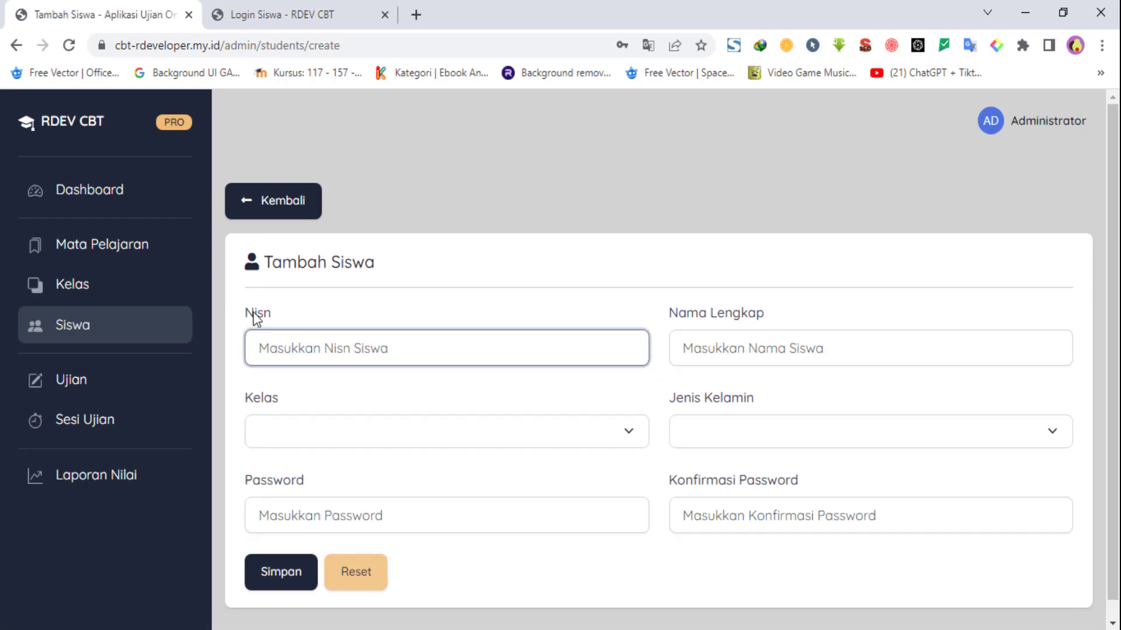
click(289, 355)
text(123325456)
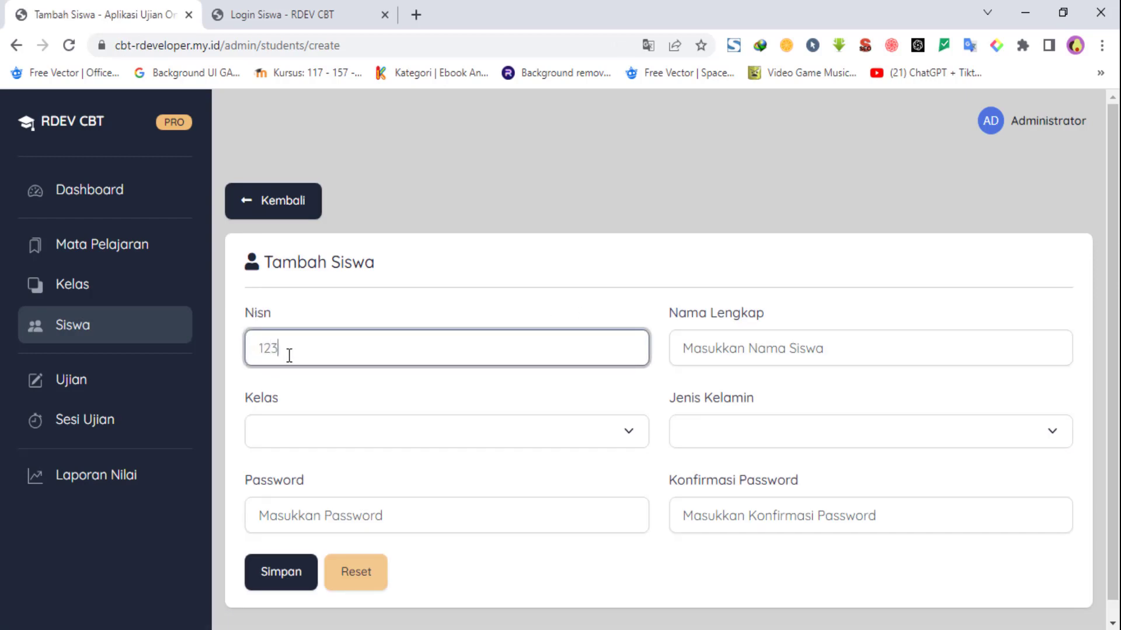
Step: Set the student's class (Kelas) to XI DKV 1
click(304, 436)
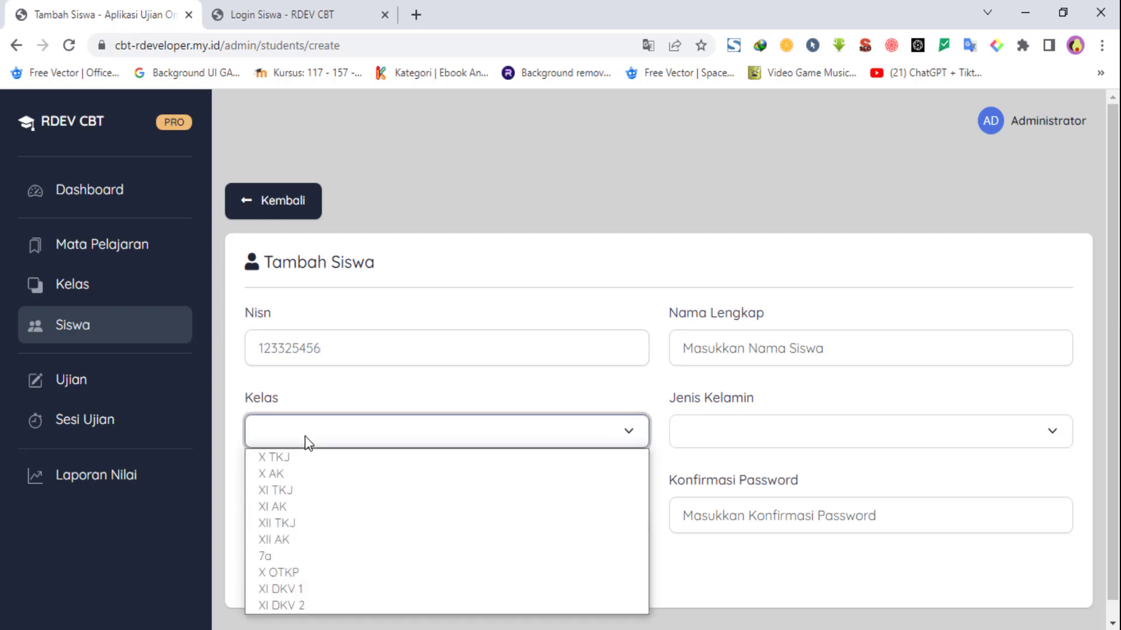
scroll(415, 560, down, 1)
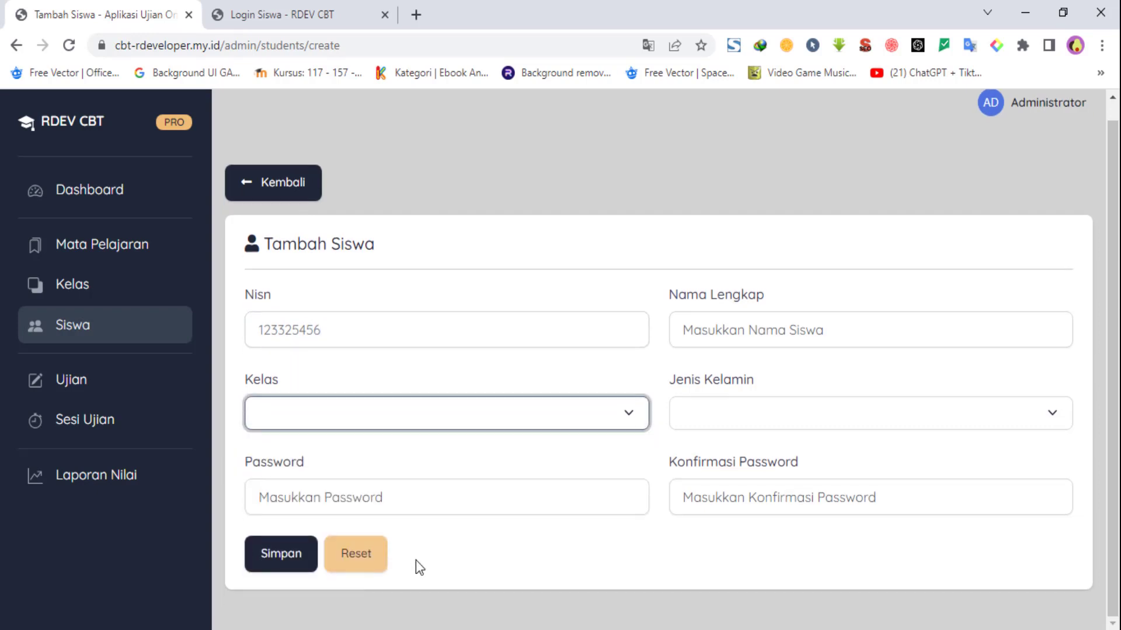
click(351, 414)
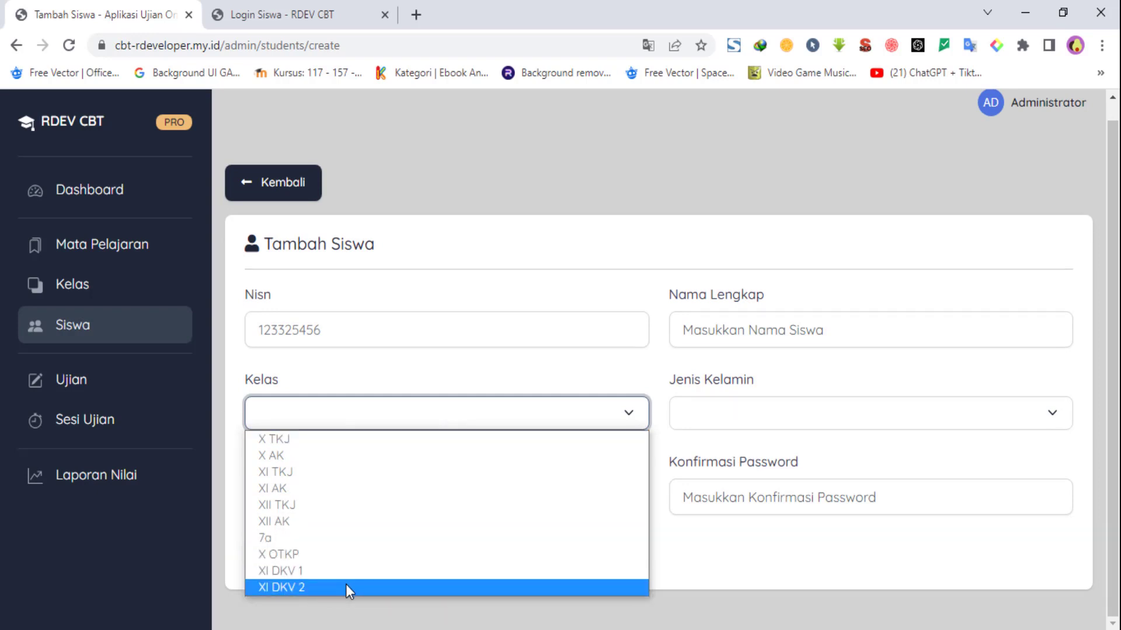
click(303, 572)
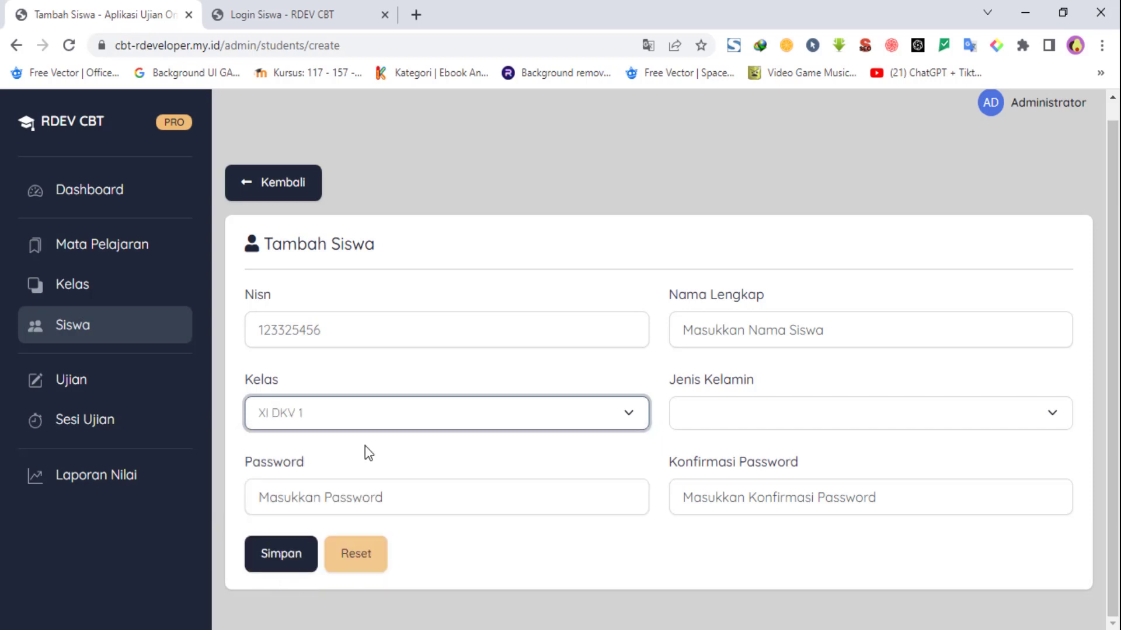
Step: Enter the student's full name in Nama Lengkap, correcting the misspelled first attempt
click(788, 331)
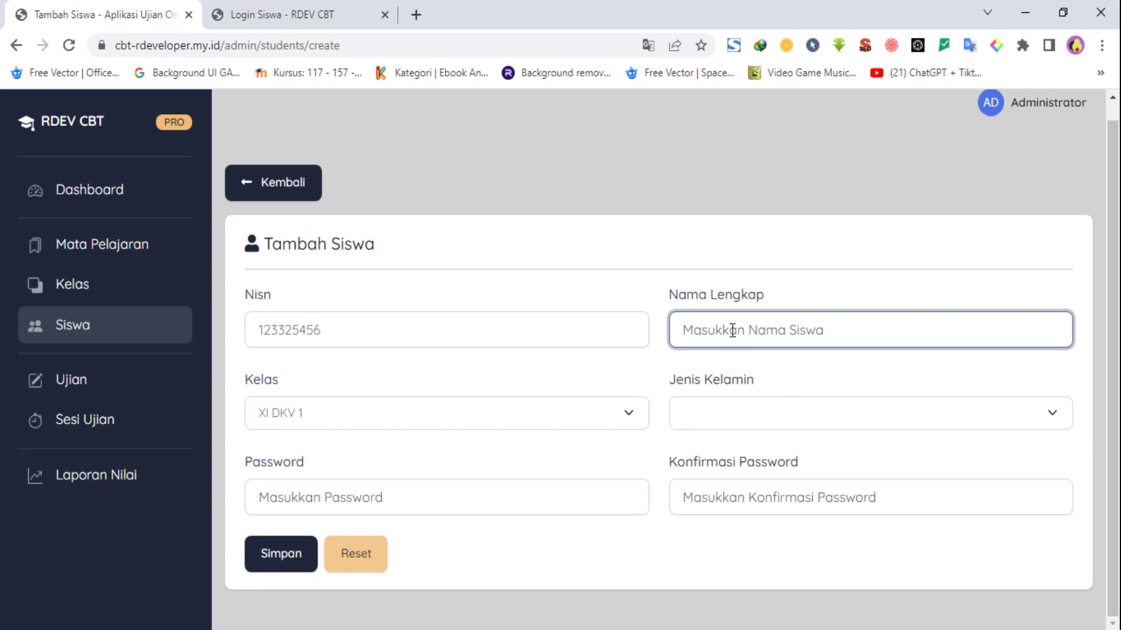
text(RAMHAN)
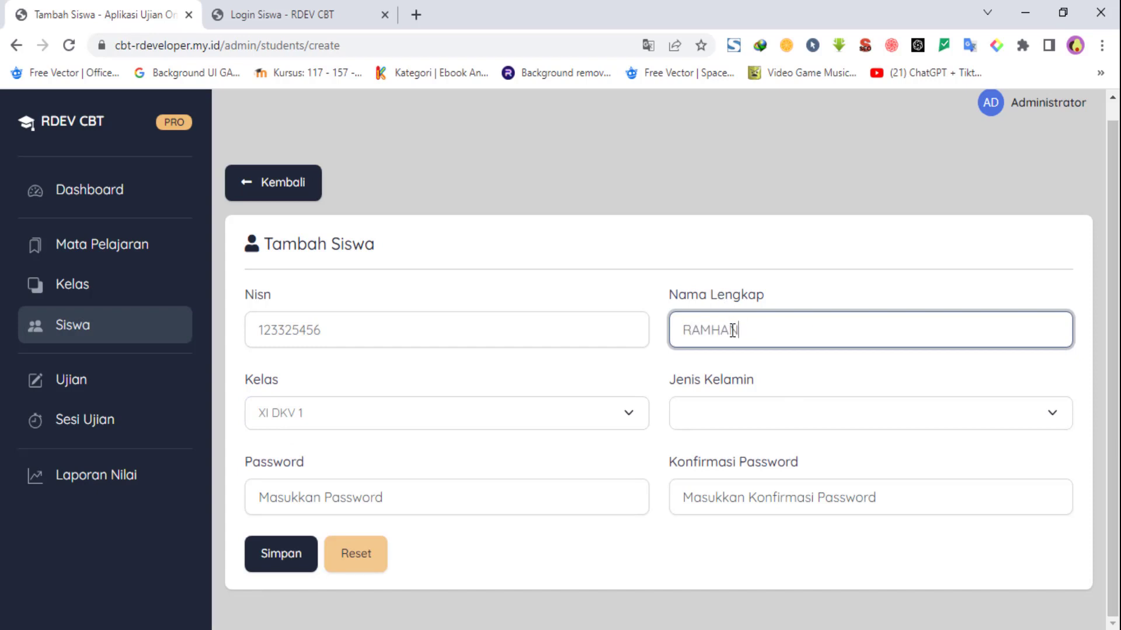
double_click(732, 331)
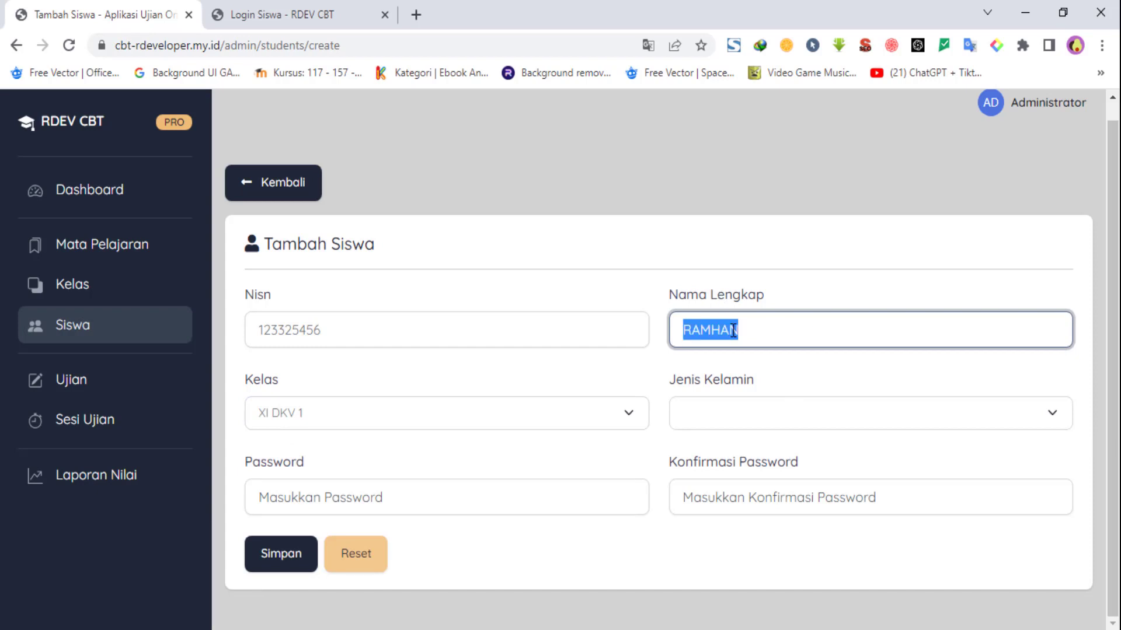
key(BackSpace)
click(631, 280)
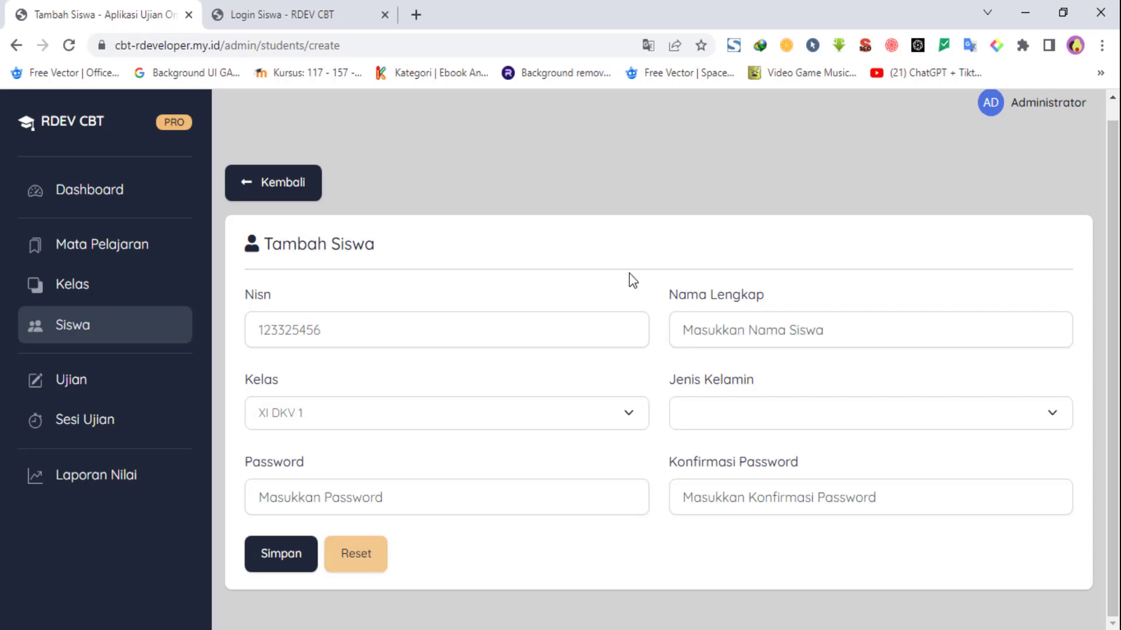
click(723, 343)
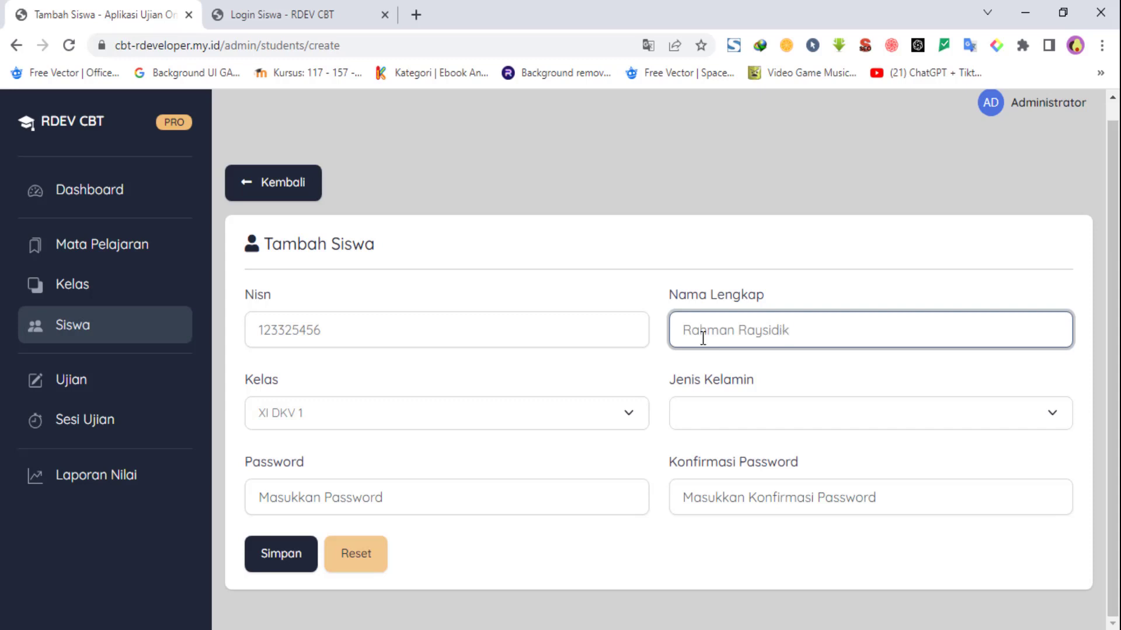
click(746, 426)
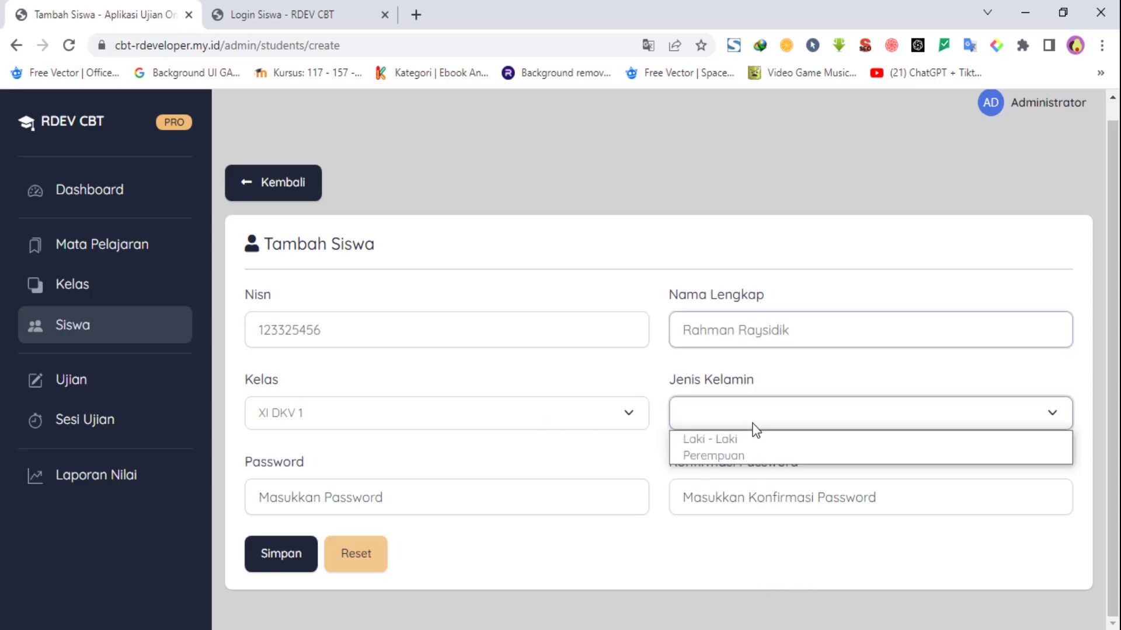
Step: Set the gender to Laki - Laki and enter the student's password
click(726, 439)
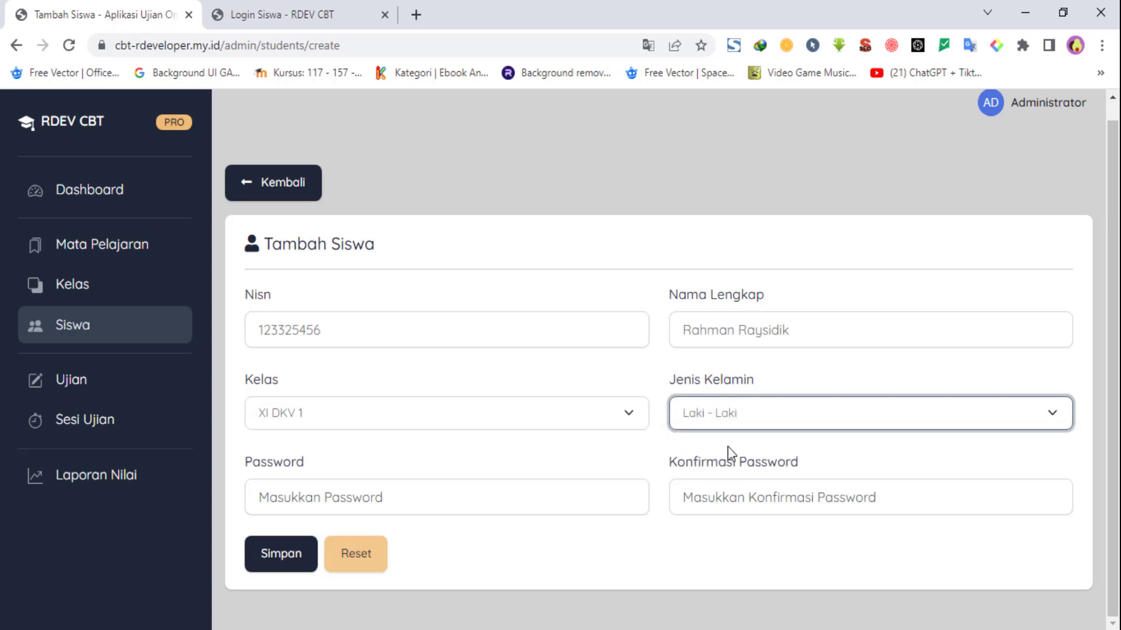
click(402, 501)
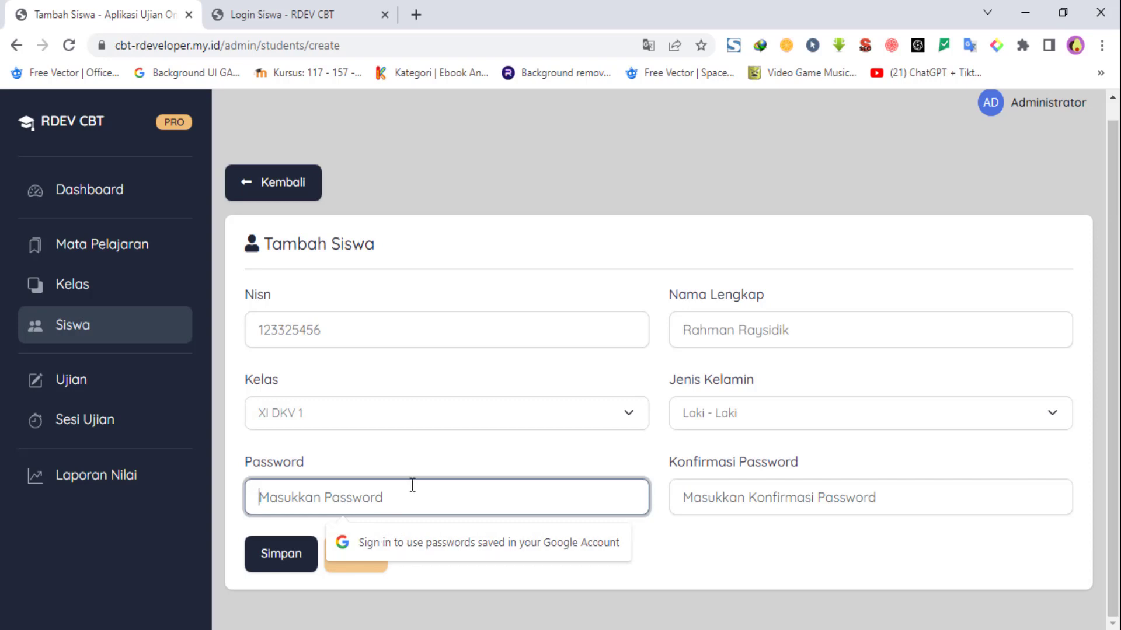
drag(345, 328, 261, 331)
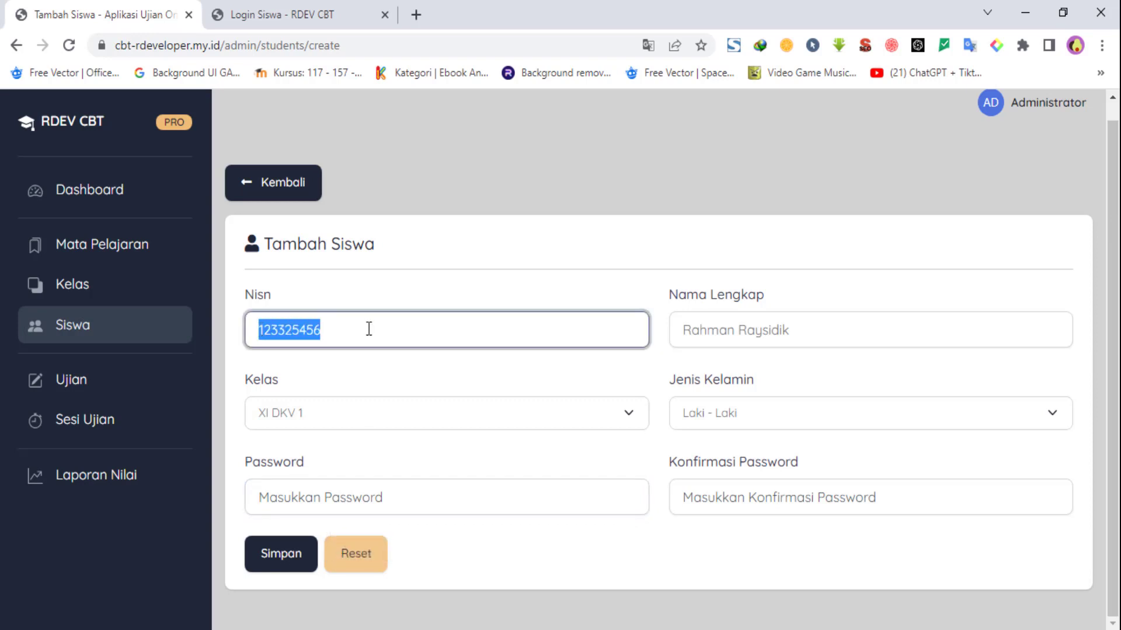
click(383, 496)
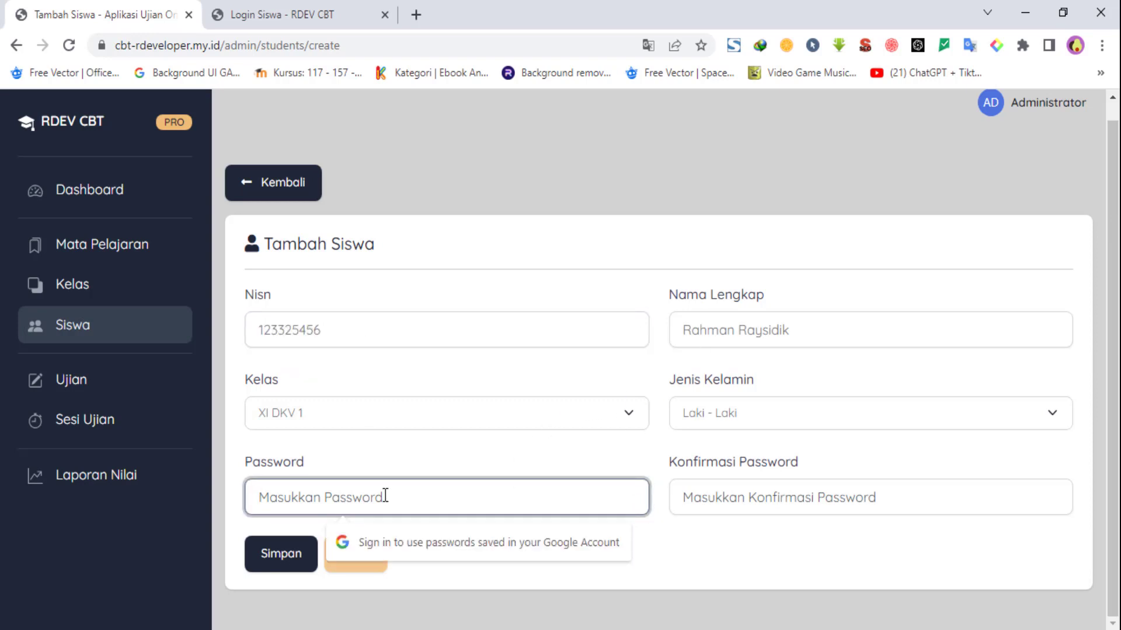
text(1)
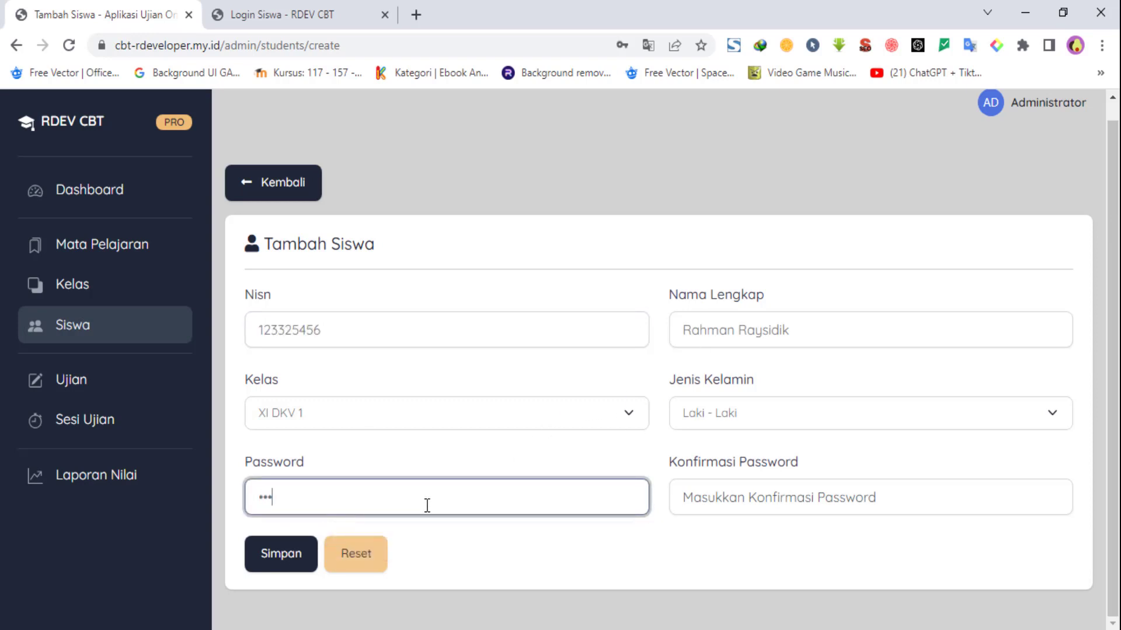
text(2345678)
Step: Repeat the password in Konfirmasi Password and save the new student with Simpan
click(739, 502)
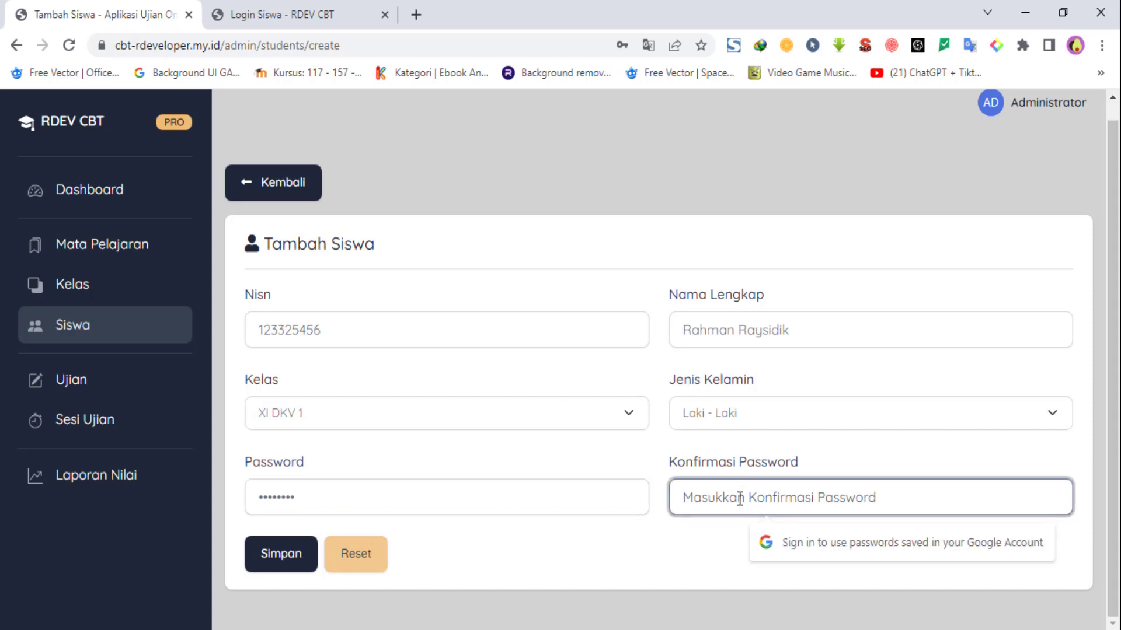
text(12)
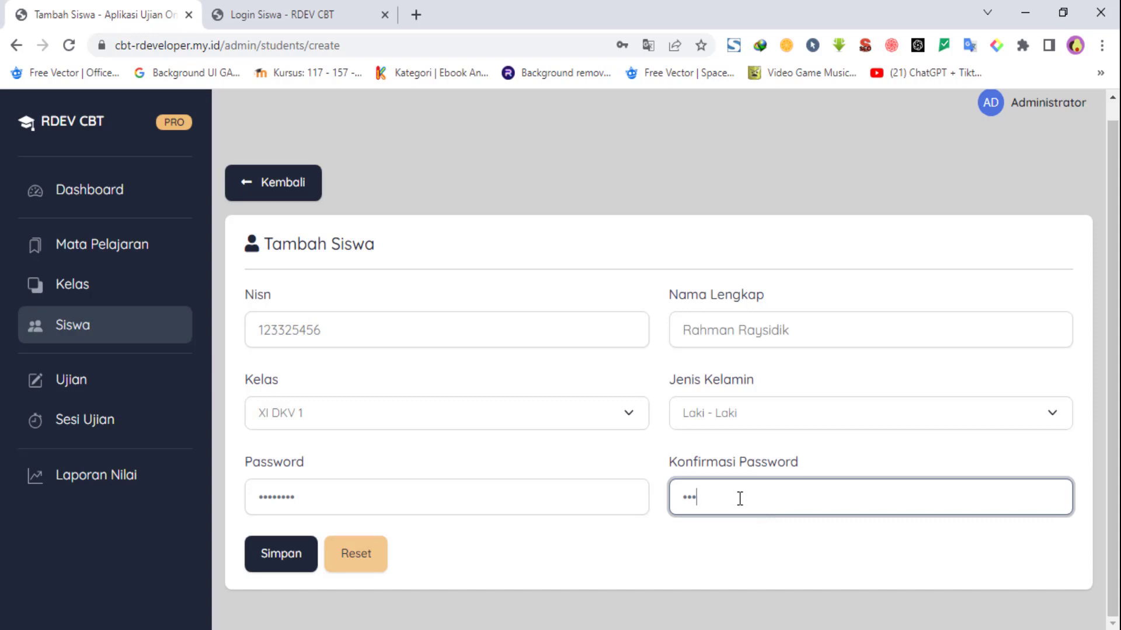
text(345678)
click(482, 575)
click(270, 560)
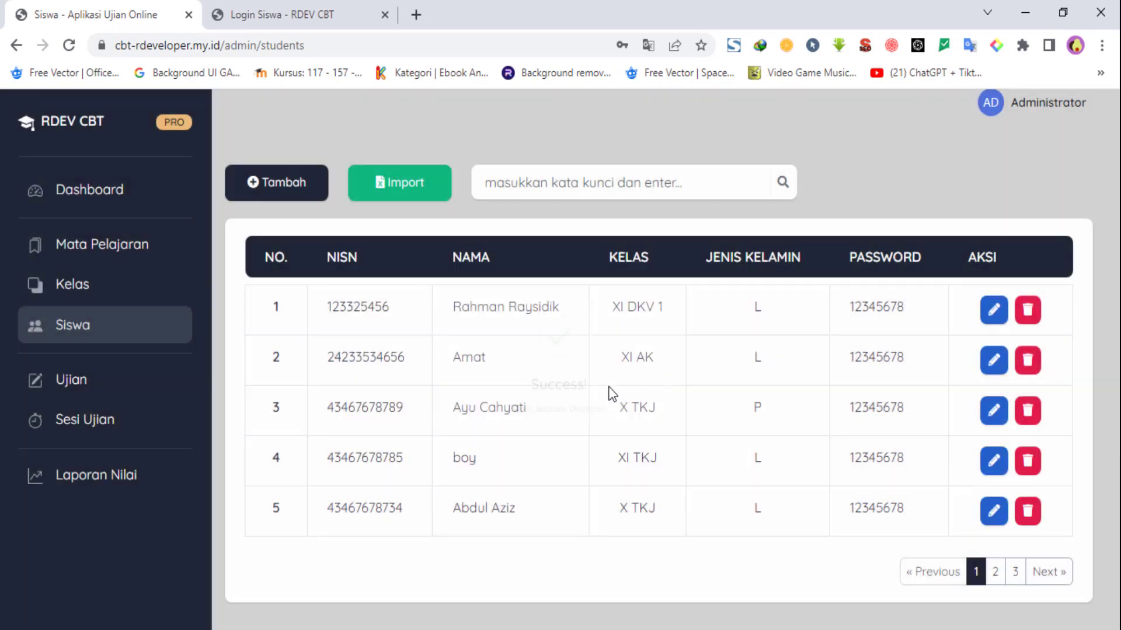
drag(331, 307, 666, 308)
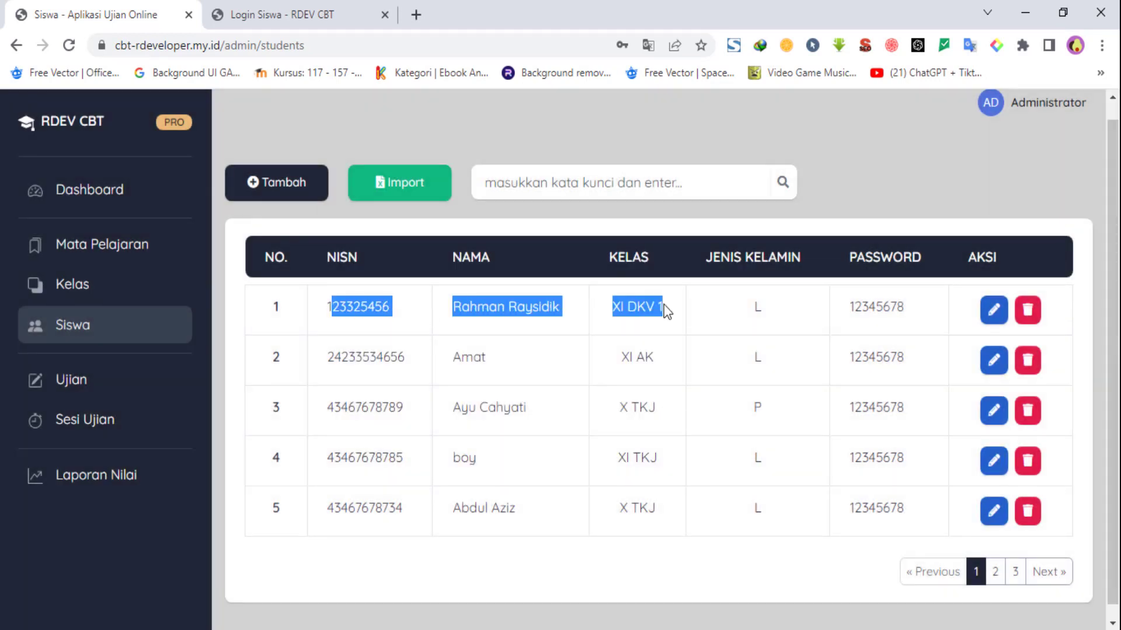
click(614, 314)
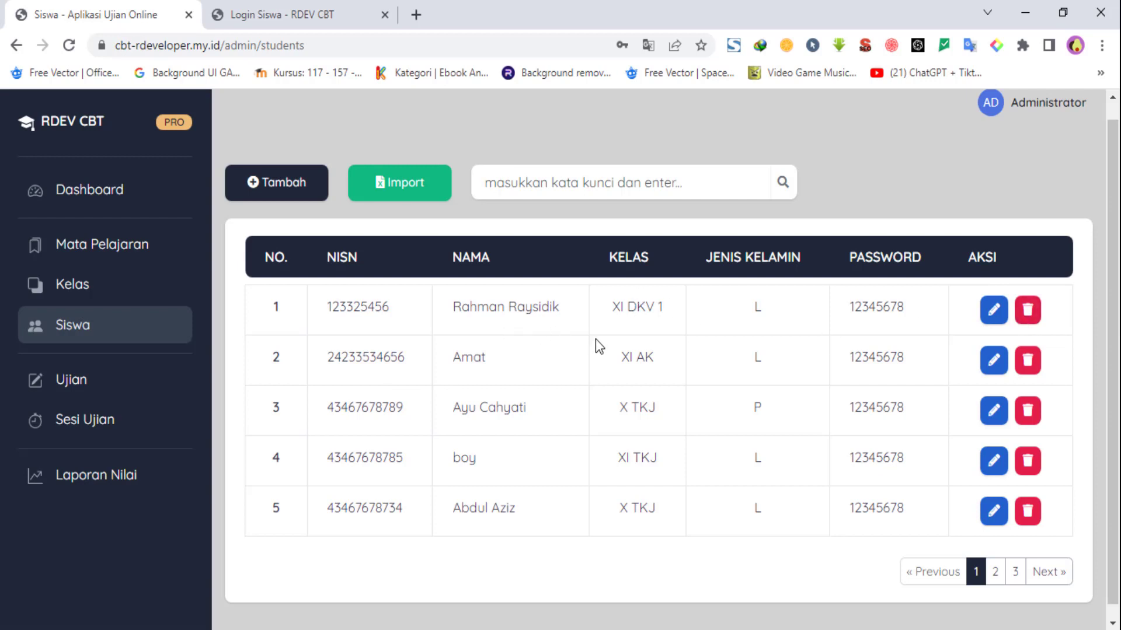
Step: Download the students.xls sample format from Import, then switch to the import students workbook
click(394, 209)
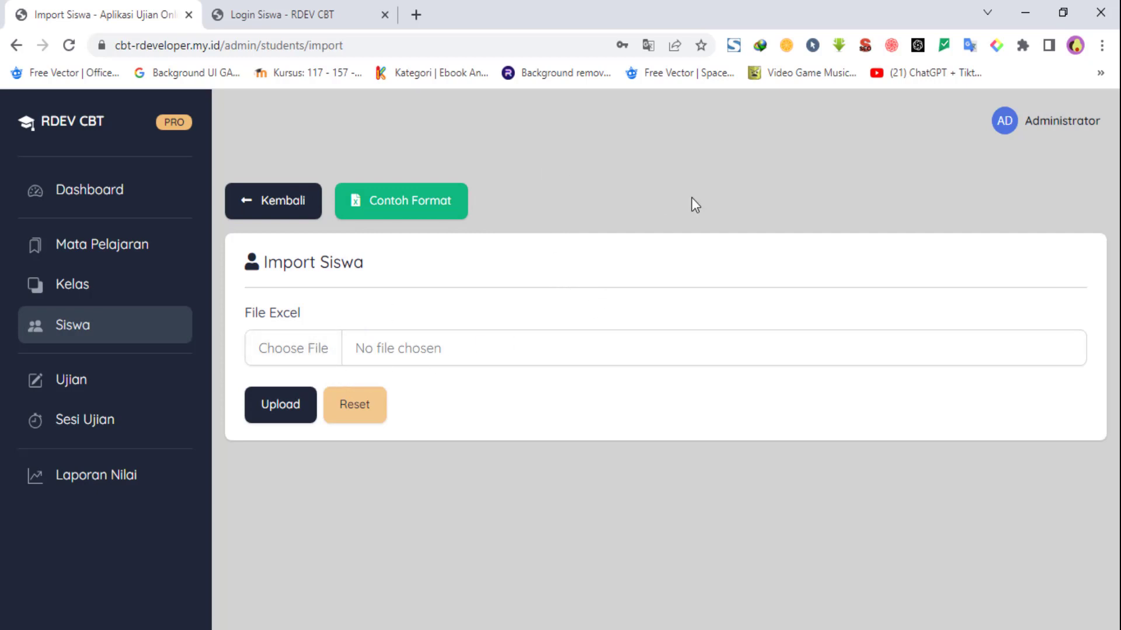
click(388, 209)
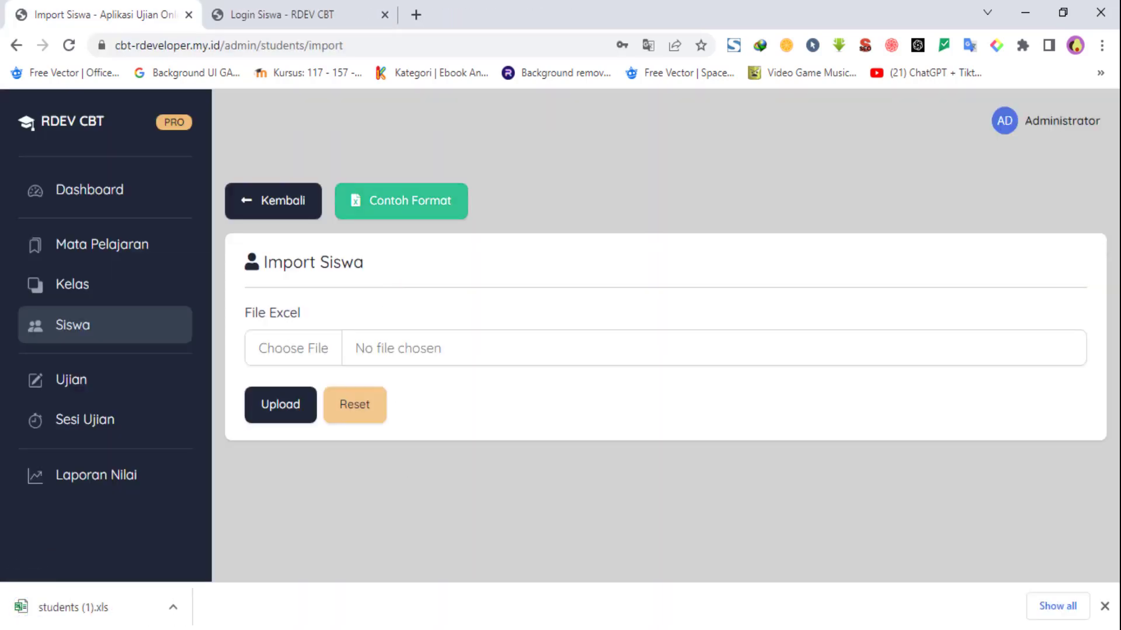
key(alt+Tab)
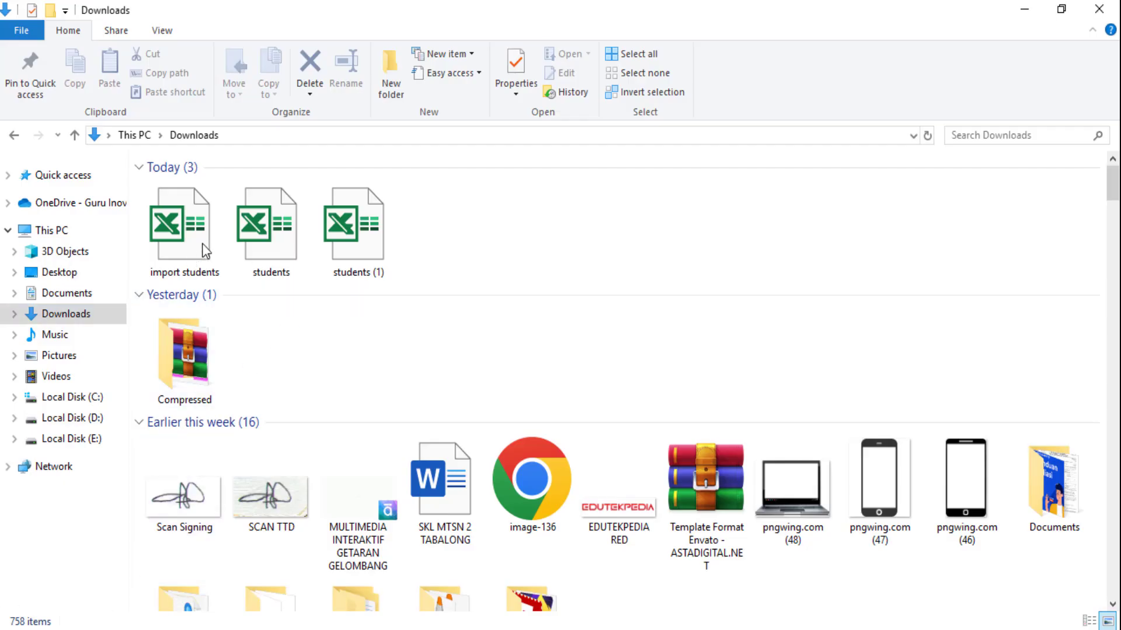
click(262, 226)
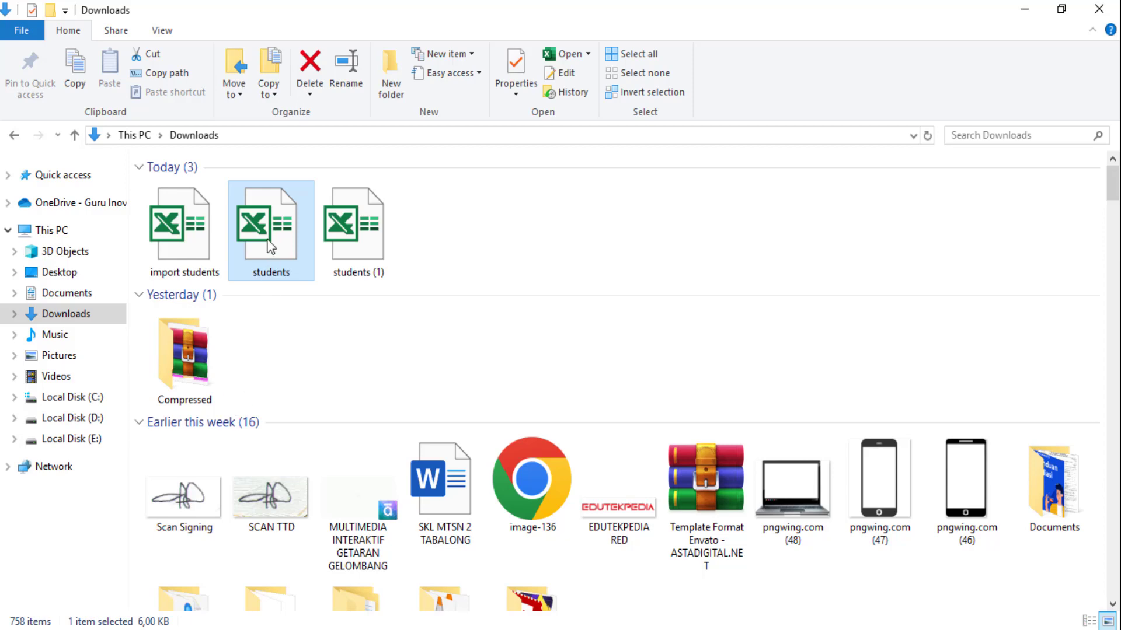
key(alt+Tab)
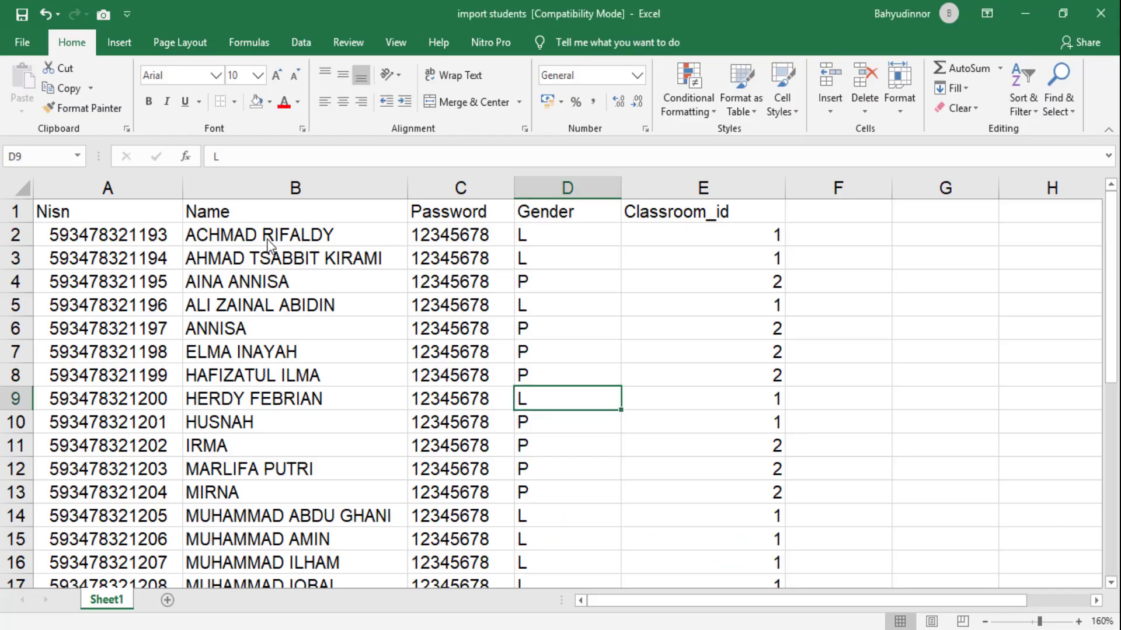
Step: Apply the Number format to Nisn cells A2:A3 in the students workbook
click(1100, 13)
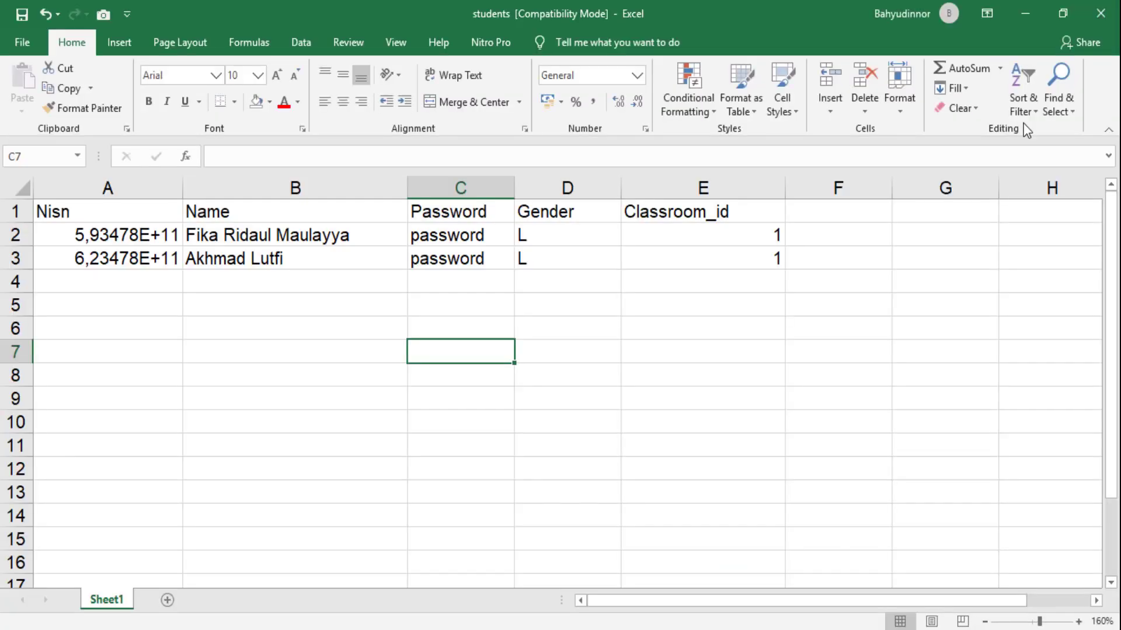
click(136, 444)
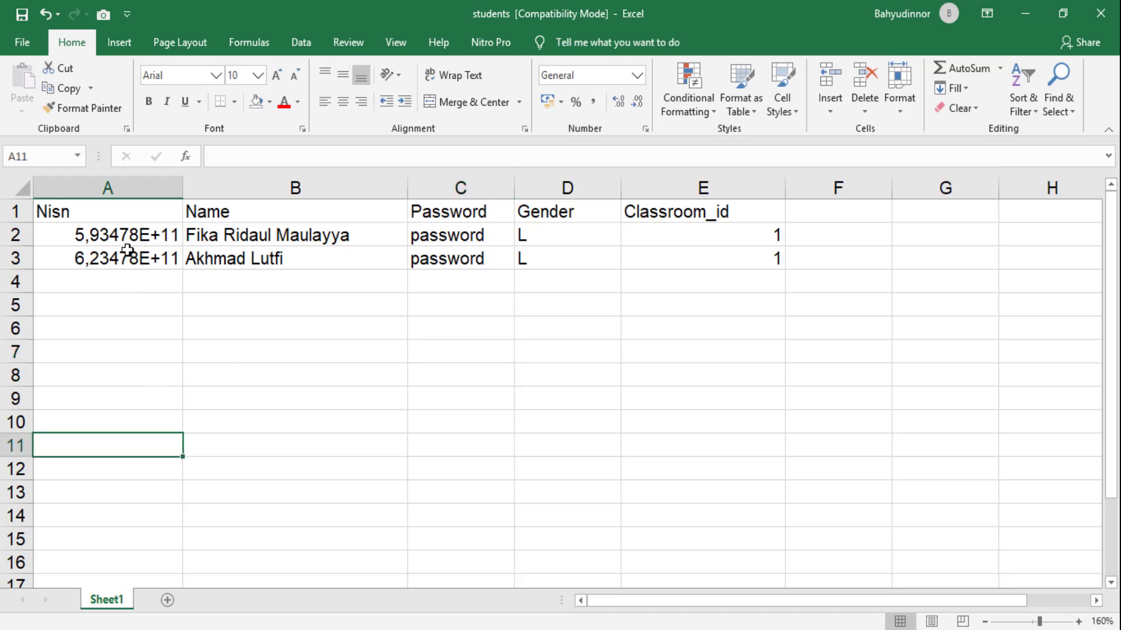
click(103, 221)
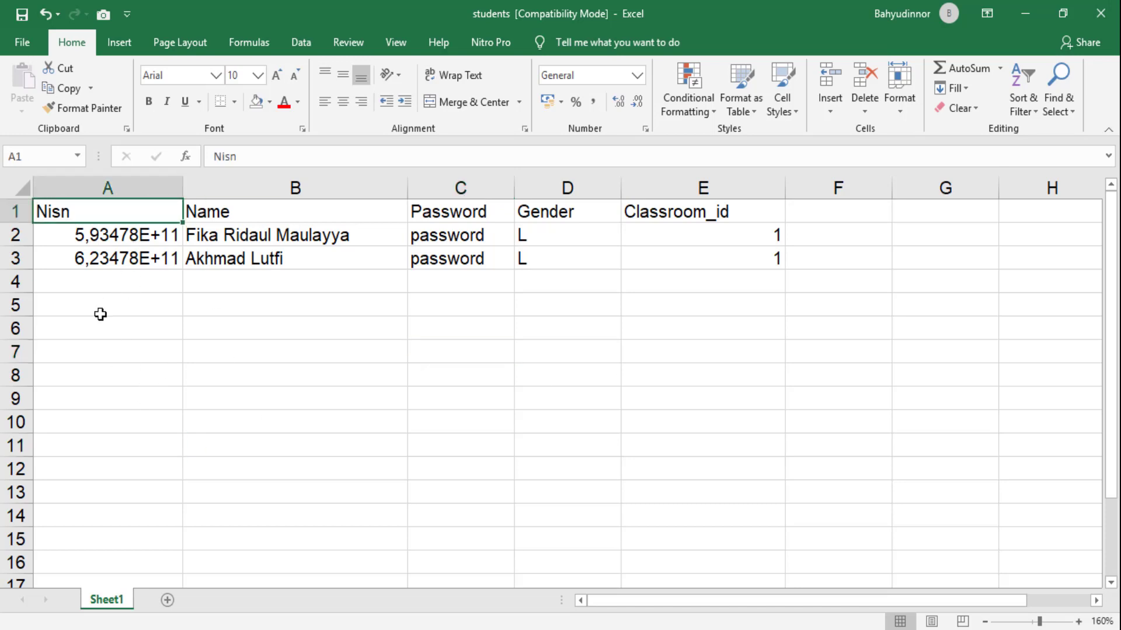
click(142, 252)
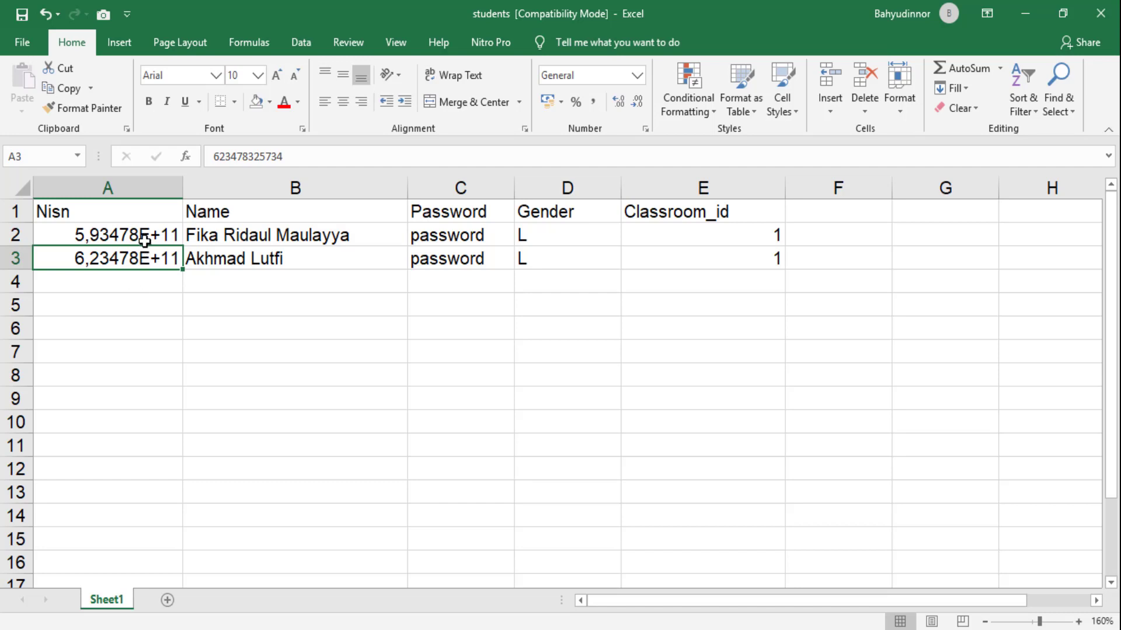
drag(143, 235, 121, 262)
key(Down)
key(Down)
key(Down)
key(Down)
key(Down)
key(Down)
click(642, 73)
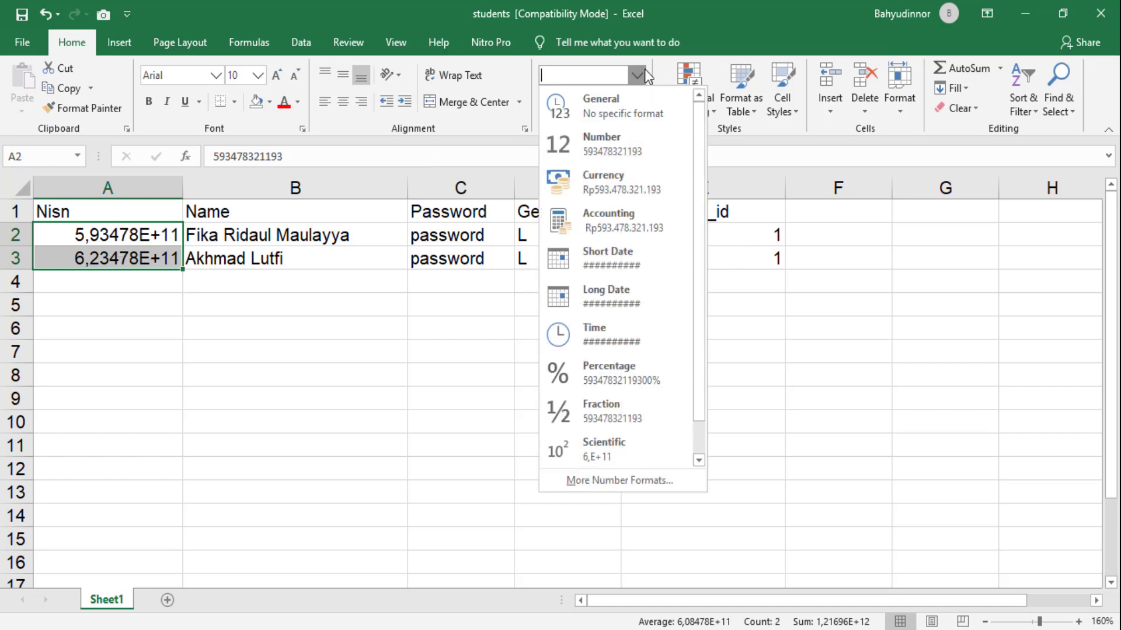
click(608, 146)
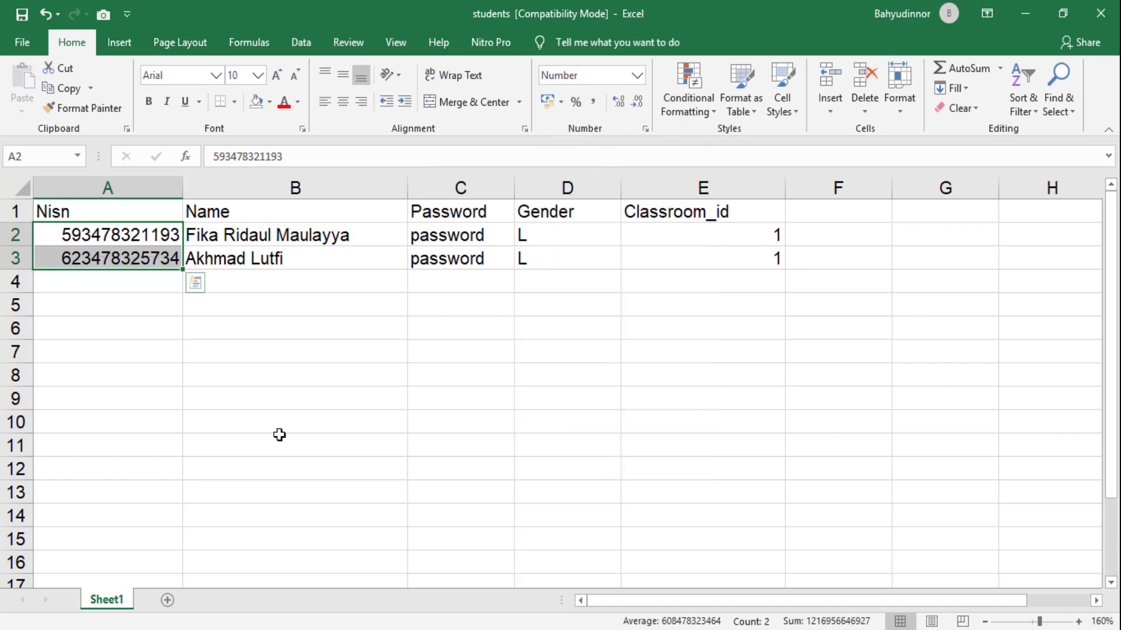
click(250, 377)
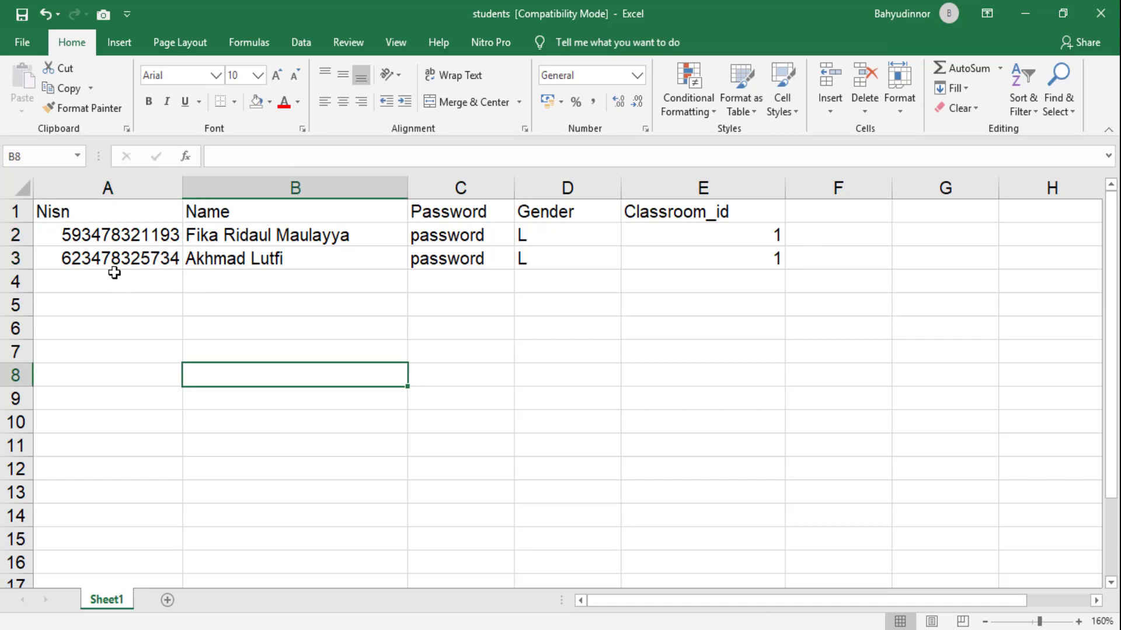
Step: Check row 2's Name, Password, Gender and Classroom_id values against the column headers
click(252, 228)
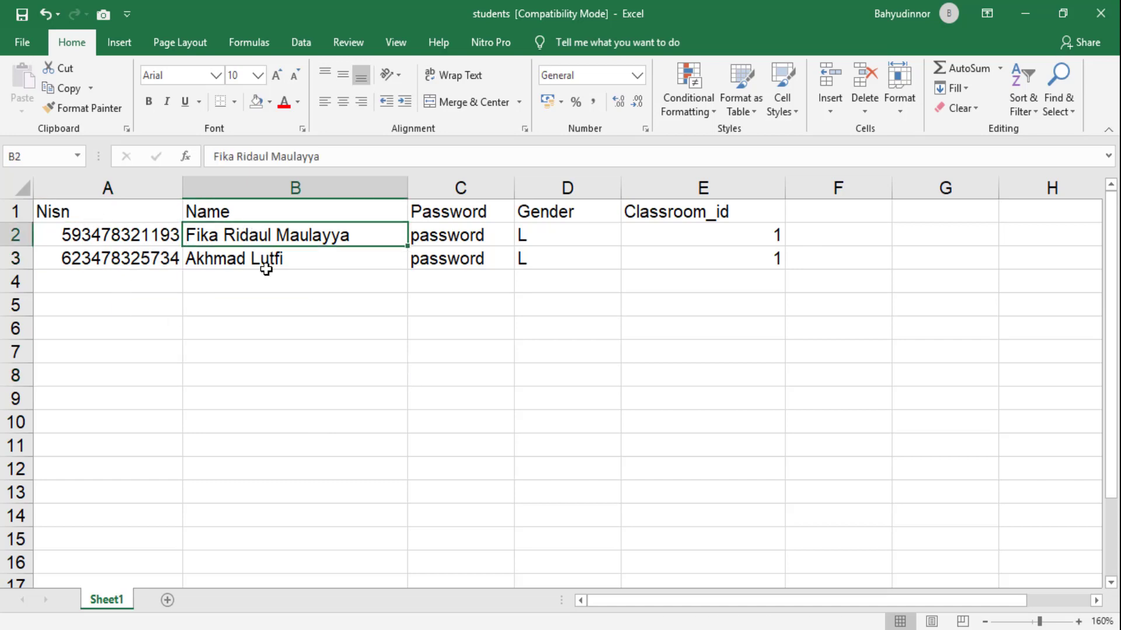
click(475, 216)
click(555, 213)
click(650, 212)
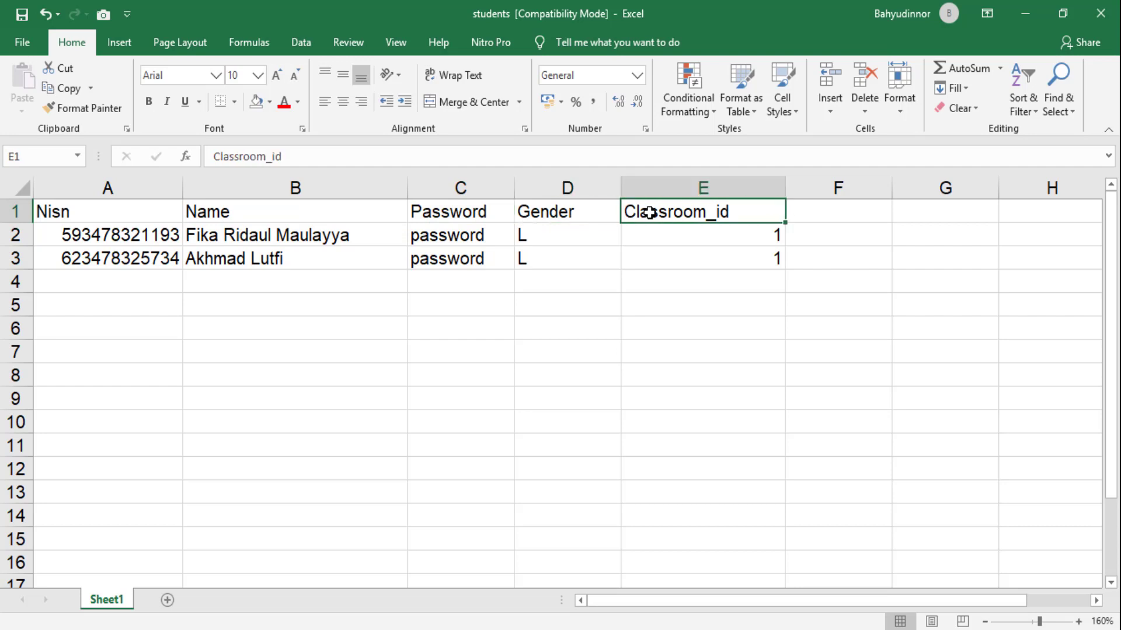
click(700, 346)
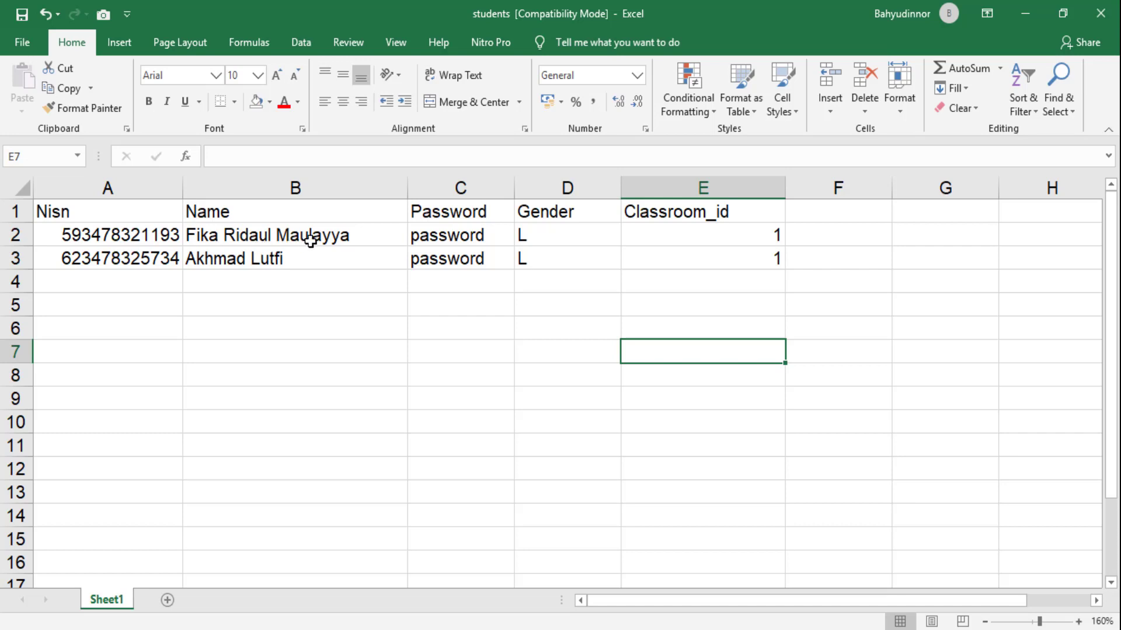
click(540, 239)
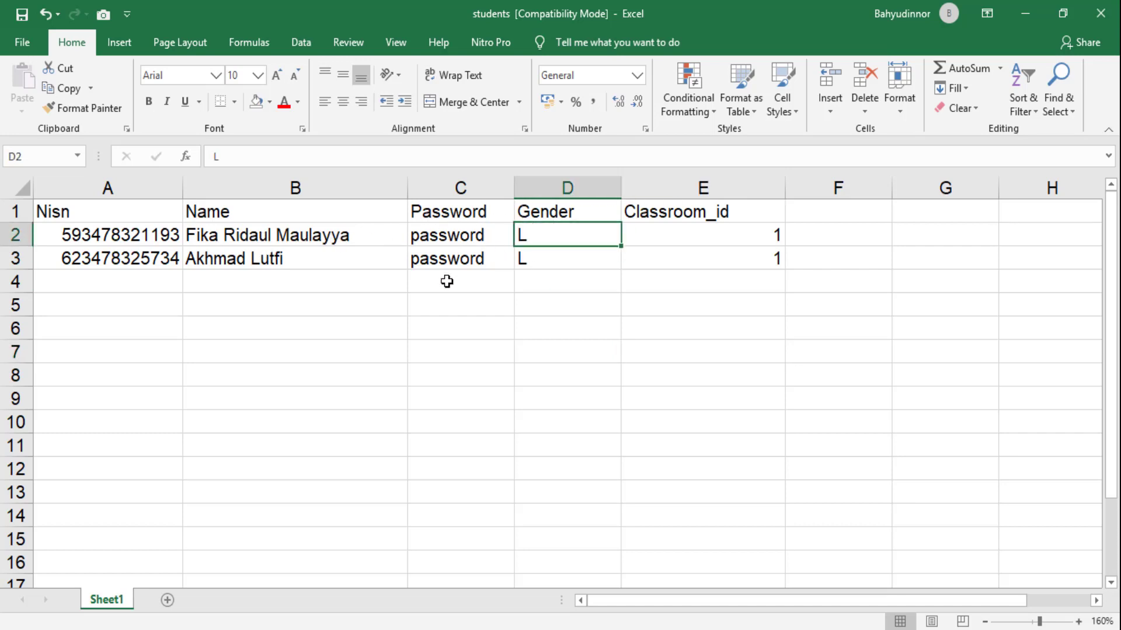
click(278, 232)
click(446, 233)
click(441, 298)
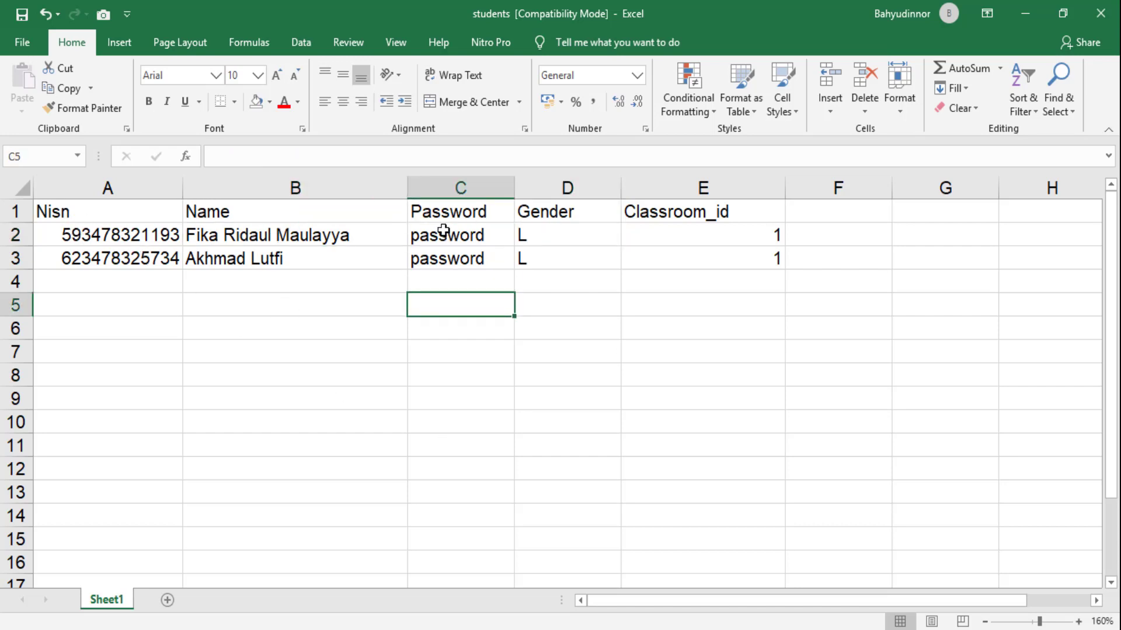
click(441, 233)
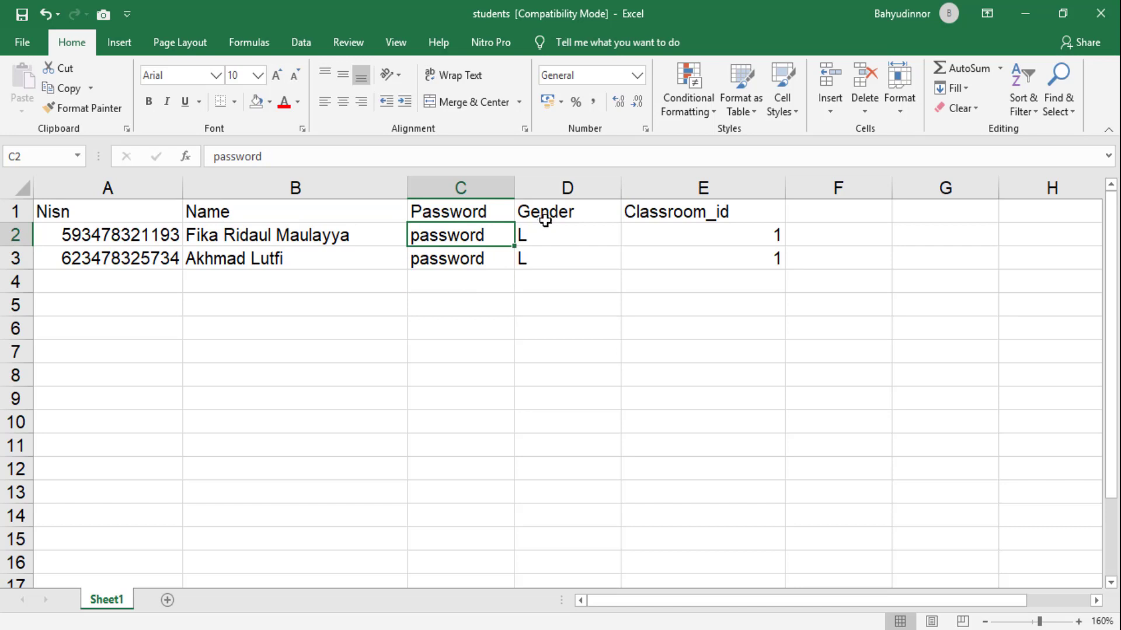
click(547, 239)
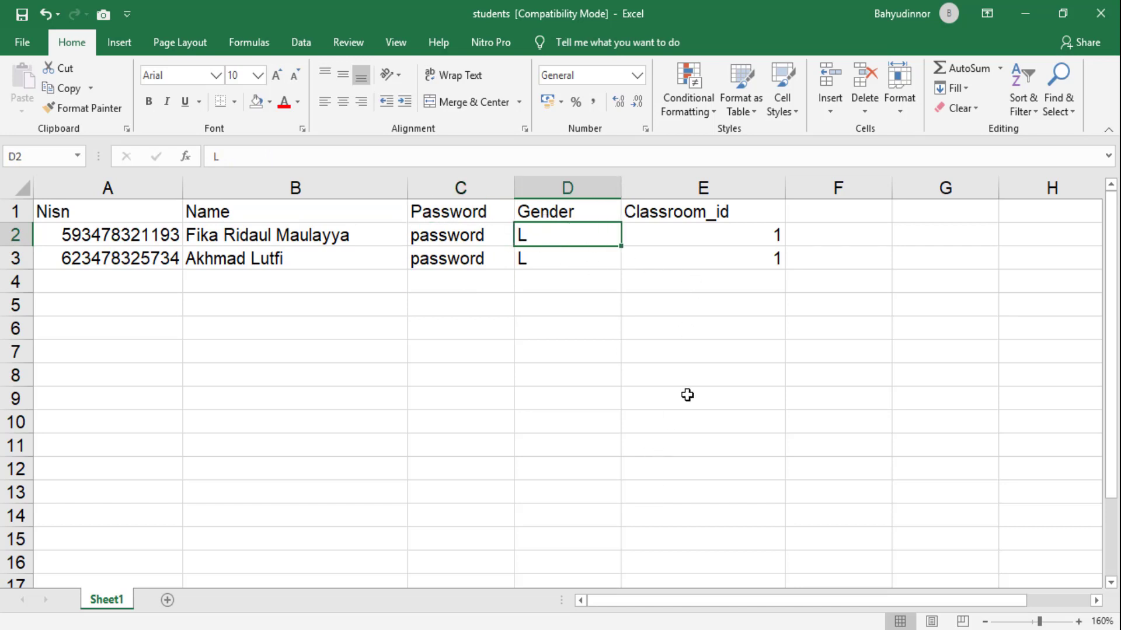
click(767, 240)
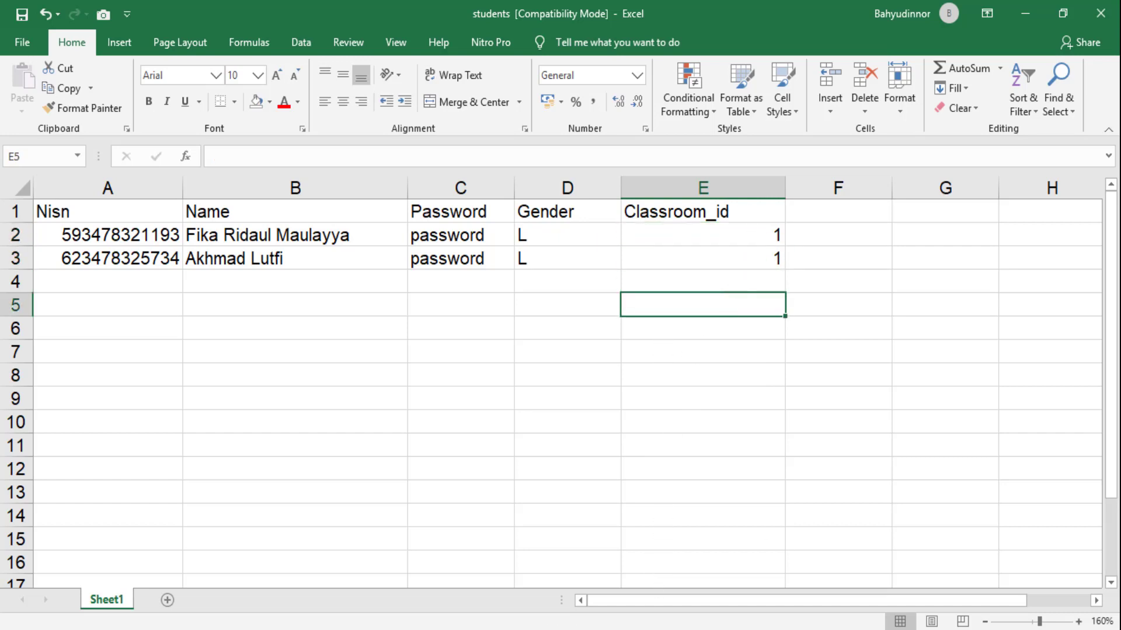
key(alt+Tab)
Step: Bring up the import students workbook and check its Nisn, Name and Password headings
mouse_move(743, 629)
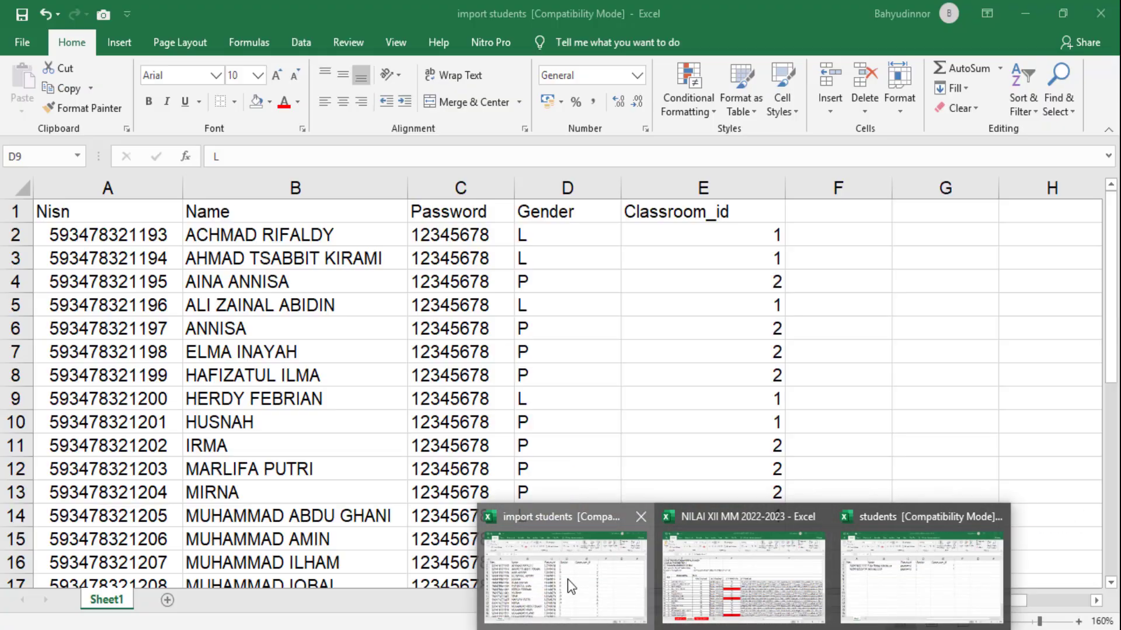
click(568, 579)
click(277, 394)
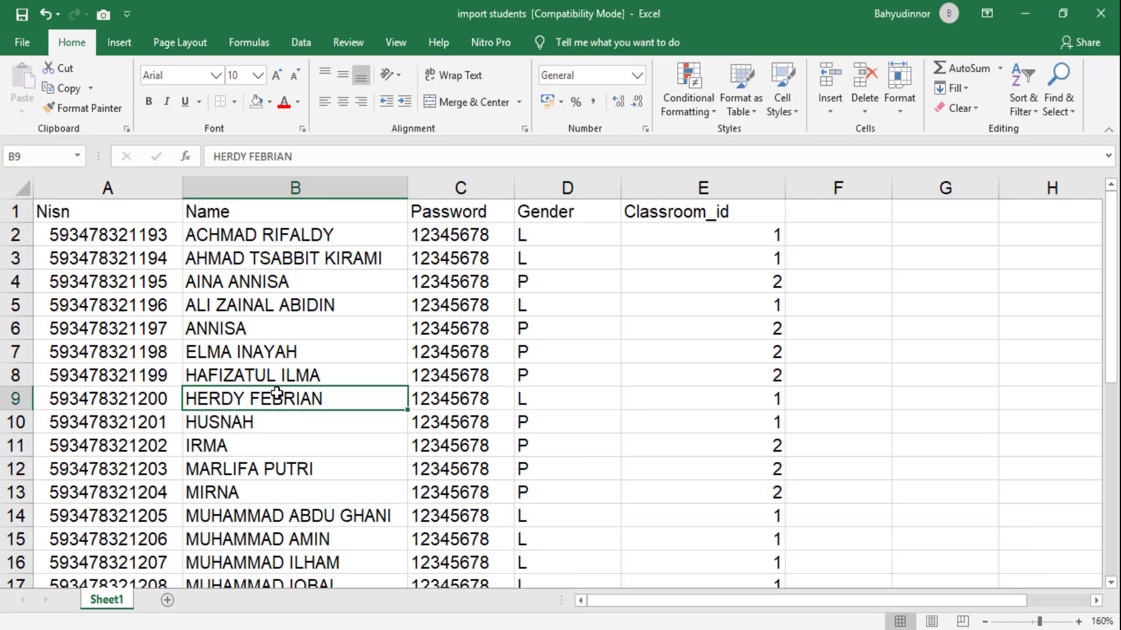
scroll(274, 392, down, 7)
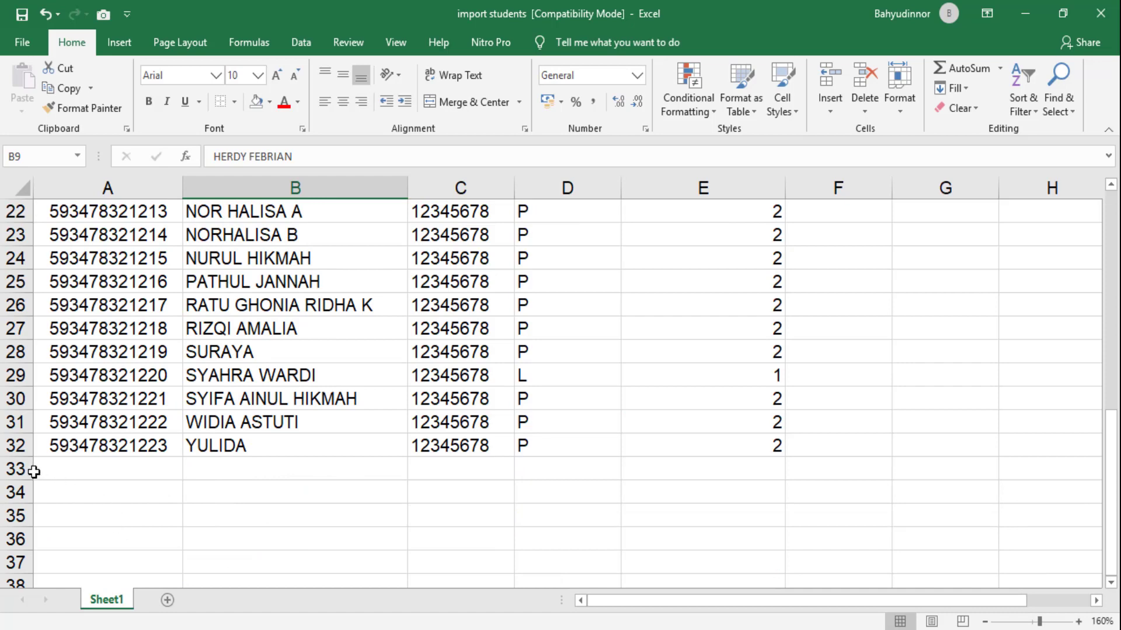
scroll(112, 457, up, 7)
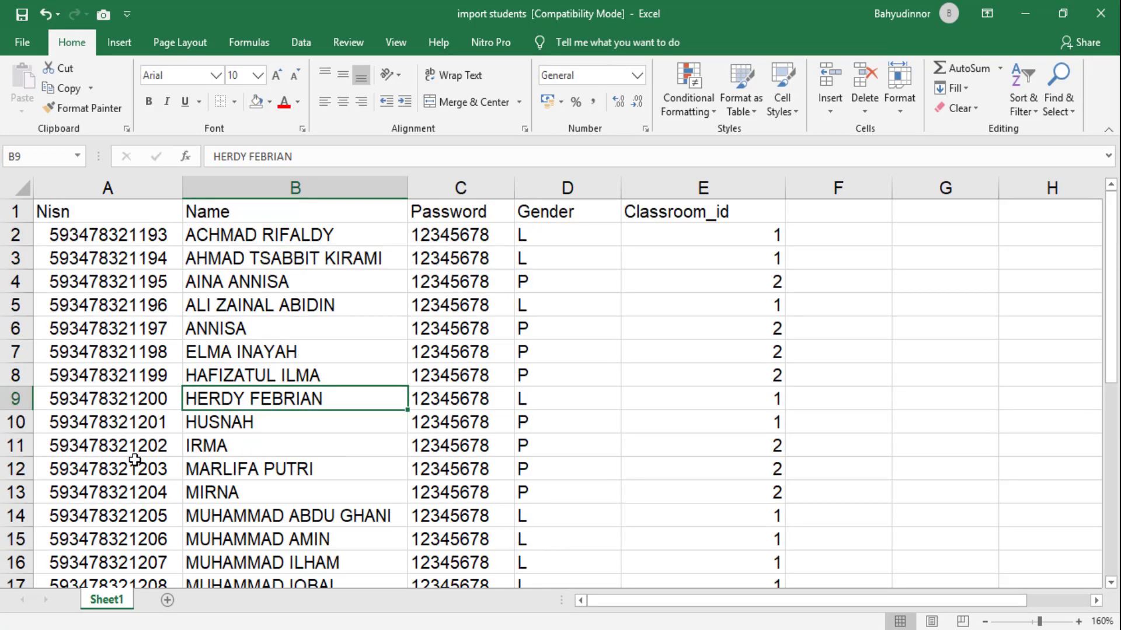
click(92, 220)
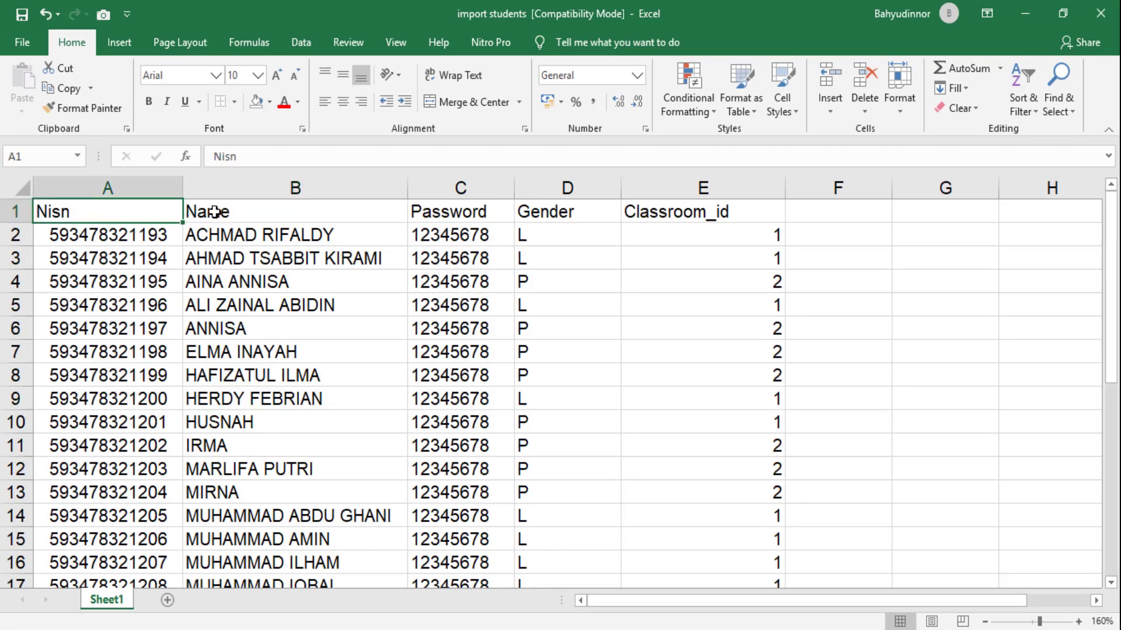
click(217, 211)
click(103, 212)
click(273, 211)
click(450, 212)
Step: Check the students' Gender and Classroom_id values, then return to the Import Siswa page
scroll(473, 432, down, 6)
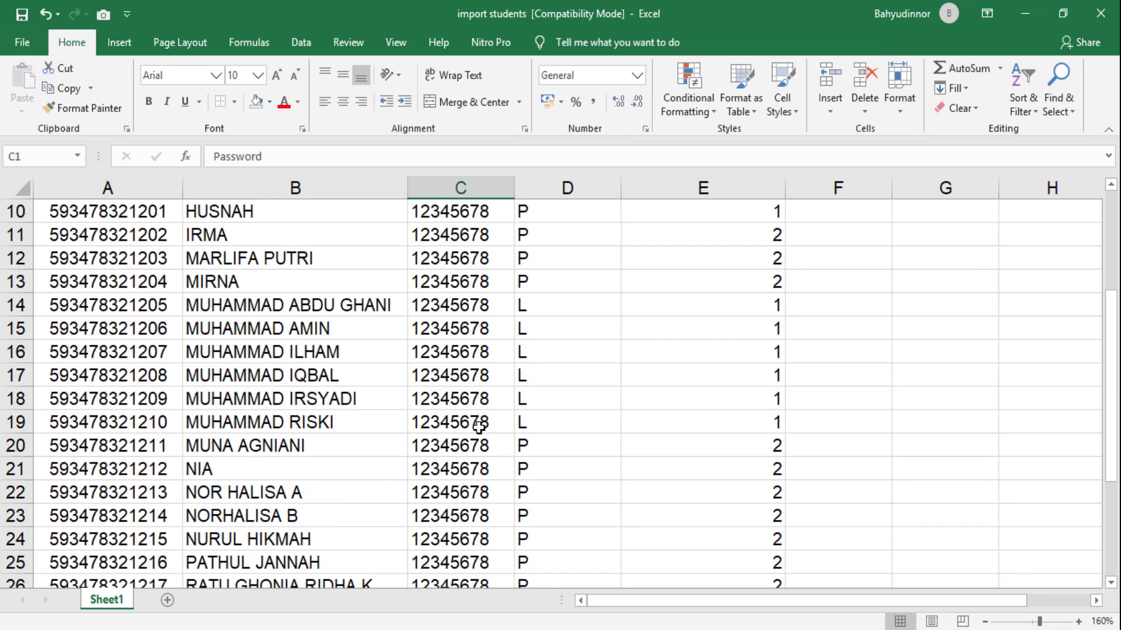
scroll(468, 455, up, 6)
key(Down)
key(Down)
key(Down)
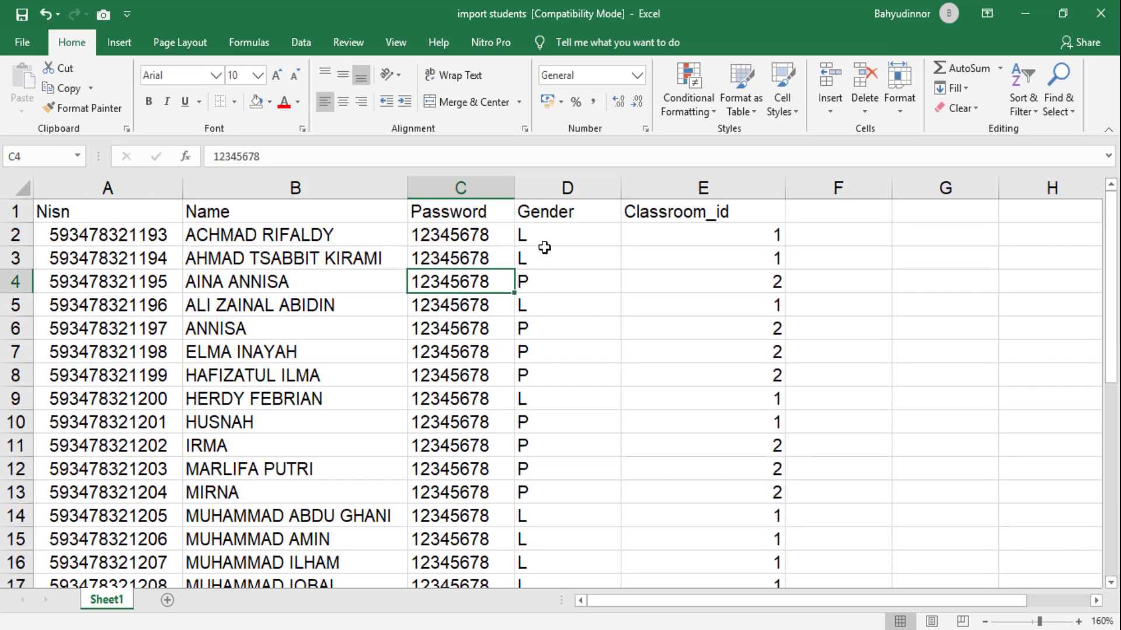
click(559, 232)
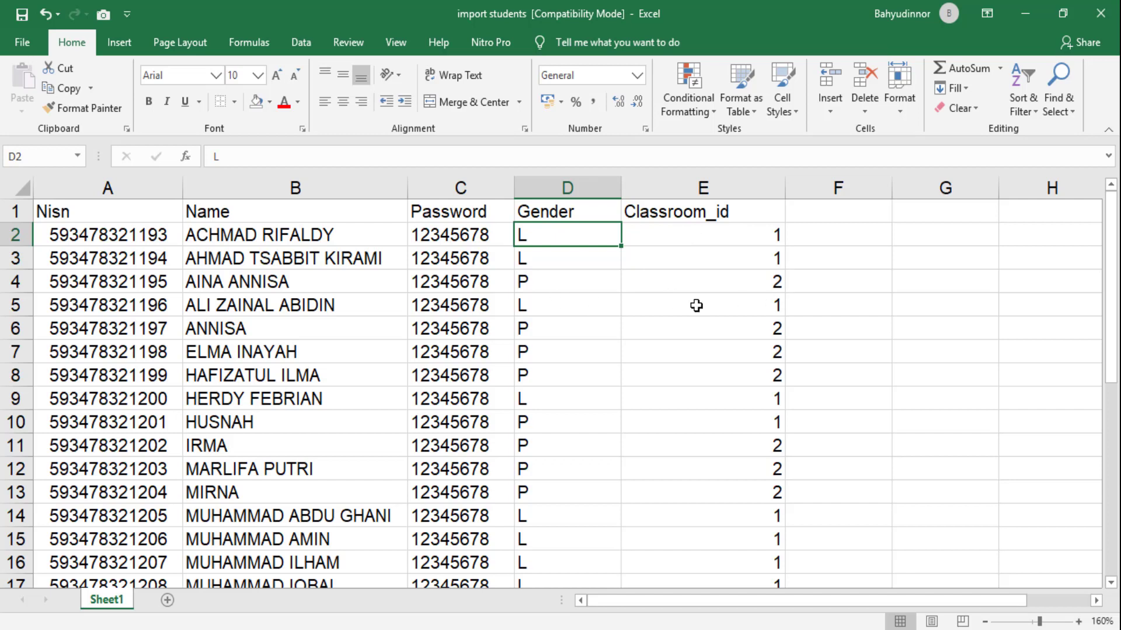
click(768, 236)
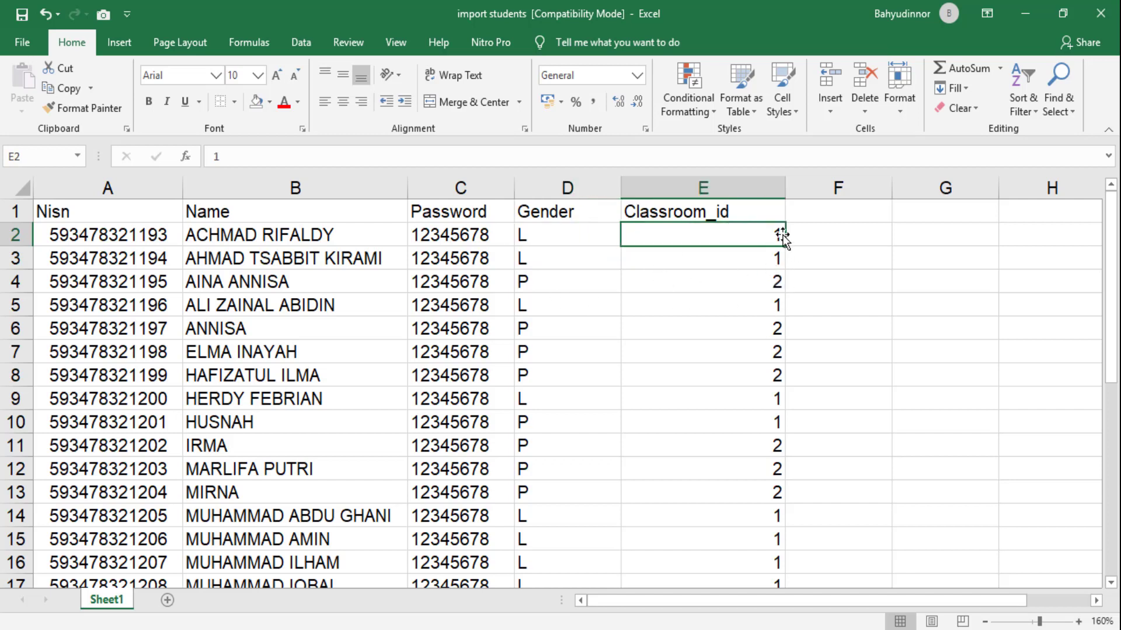
click(776, 282)
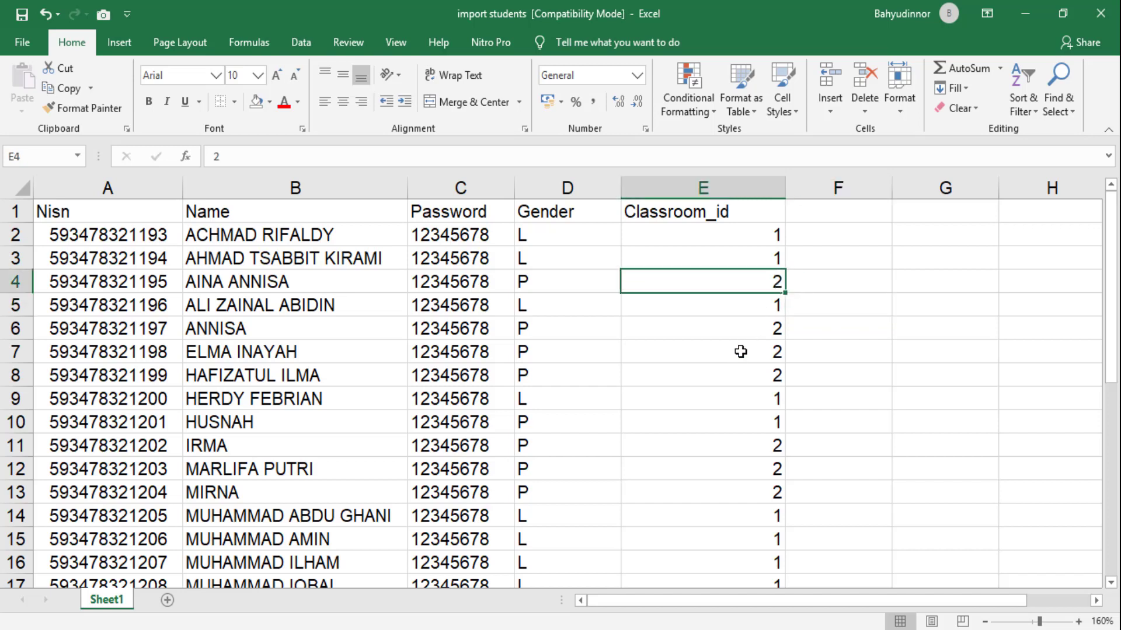
click(613, 402)
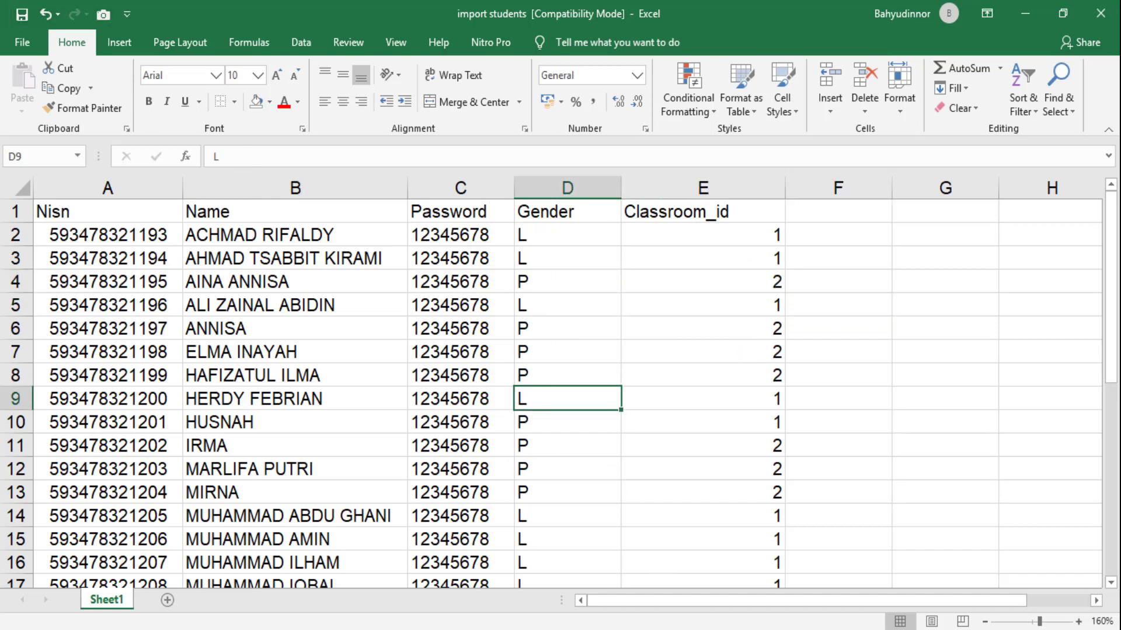
click(529, 577)
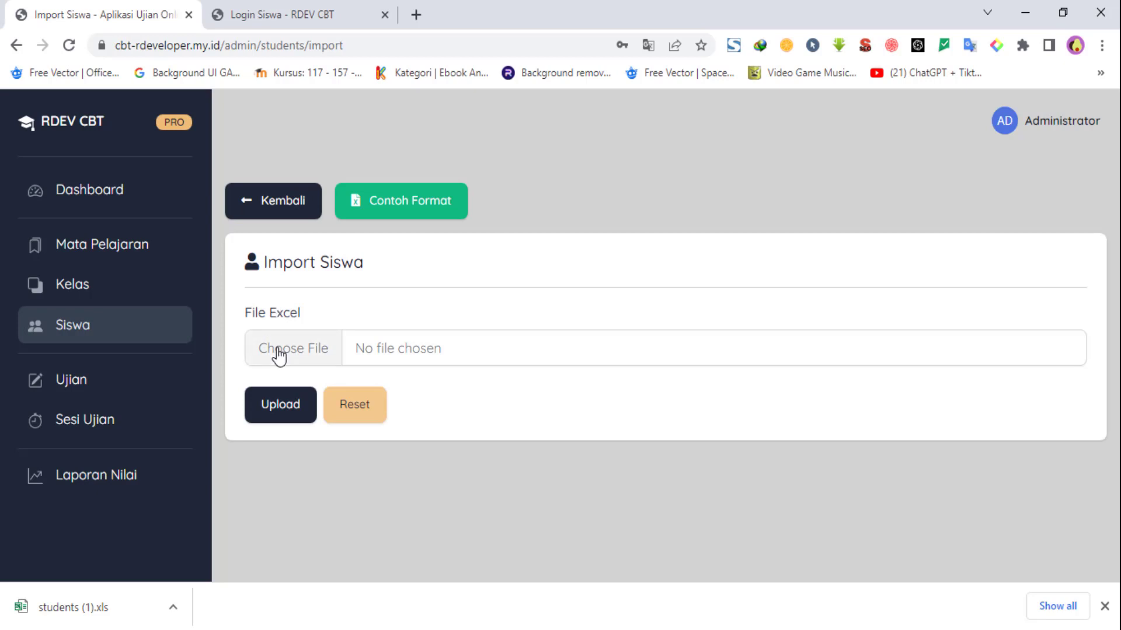
Step: Upload the import students file from Downloads, then open the Ujian exams list
click(321, 344)
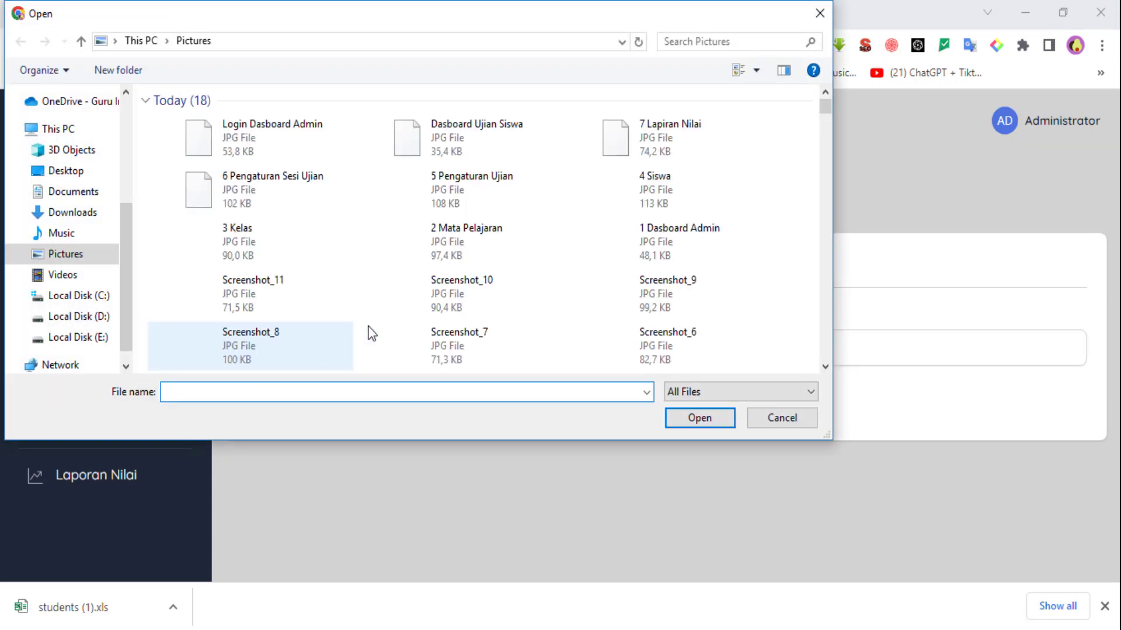
click(92, 217)
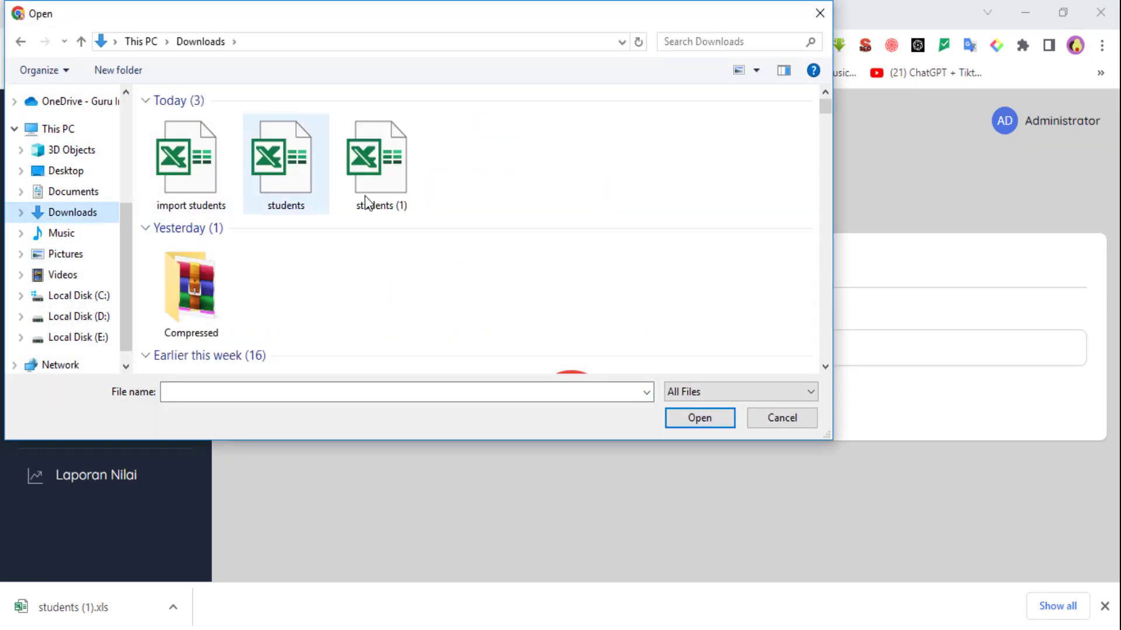
click(181, 155)
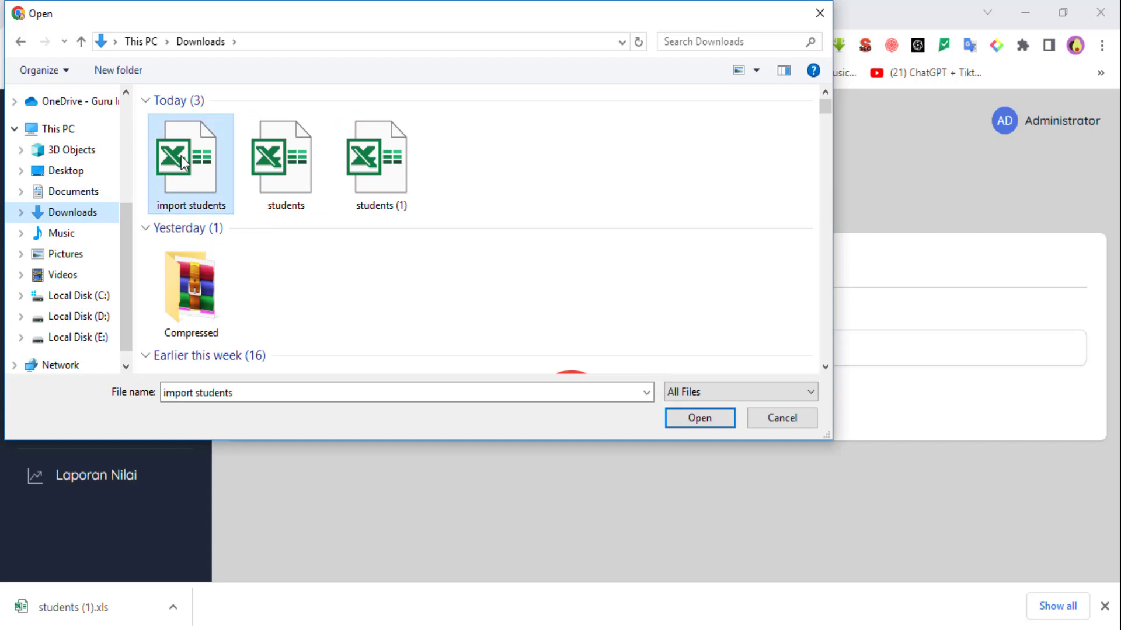
click(704, 423)
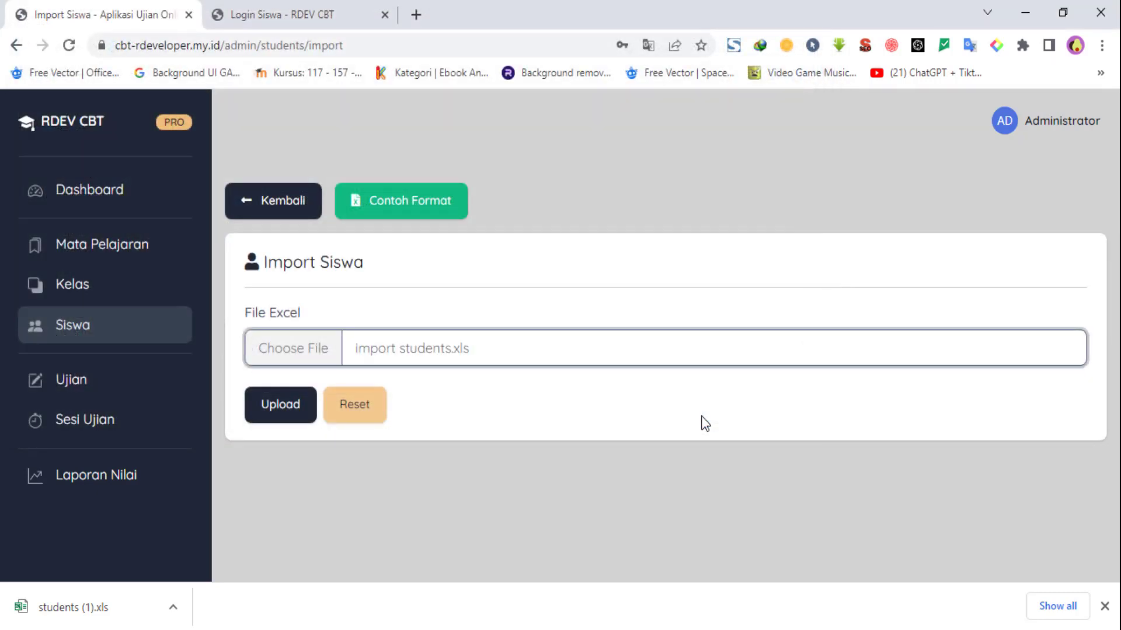
click(283, 411)
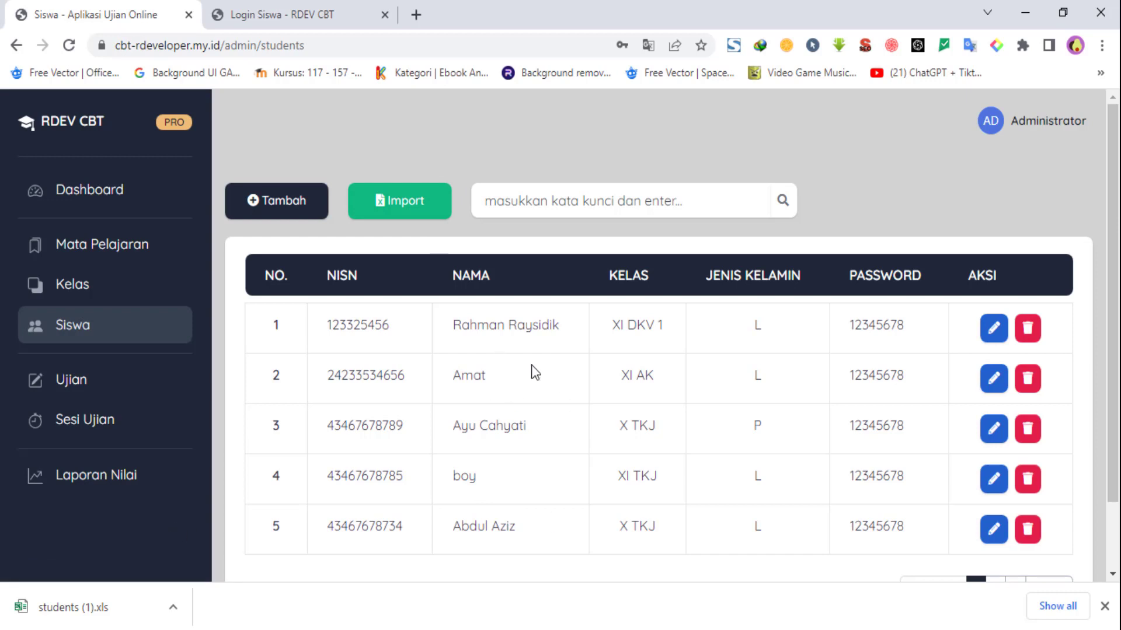
click(100, 397)
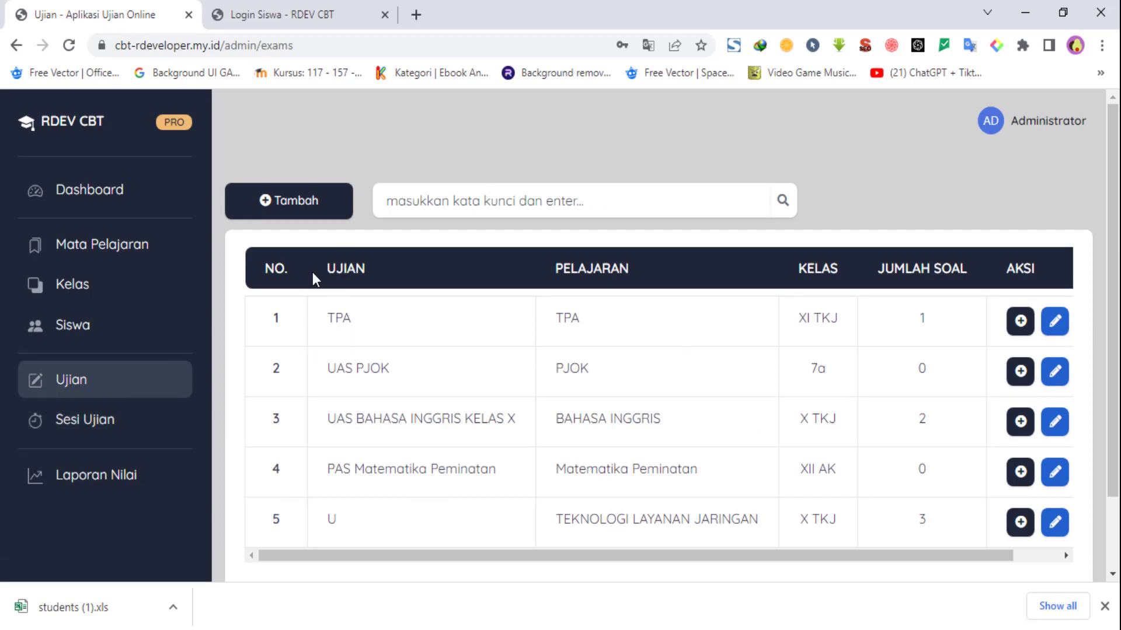
drag(314, 277, 493, 276)
drag(601, 270, 618, 272)
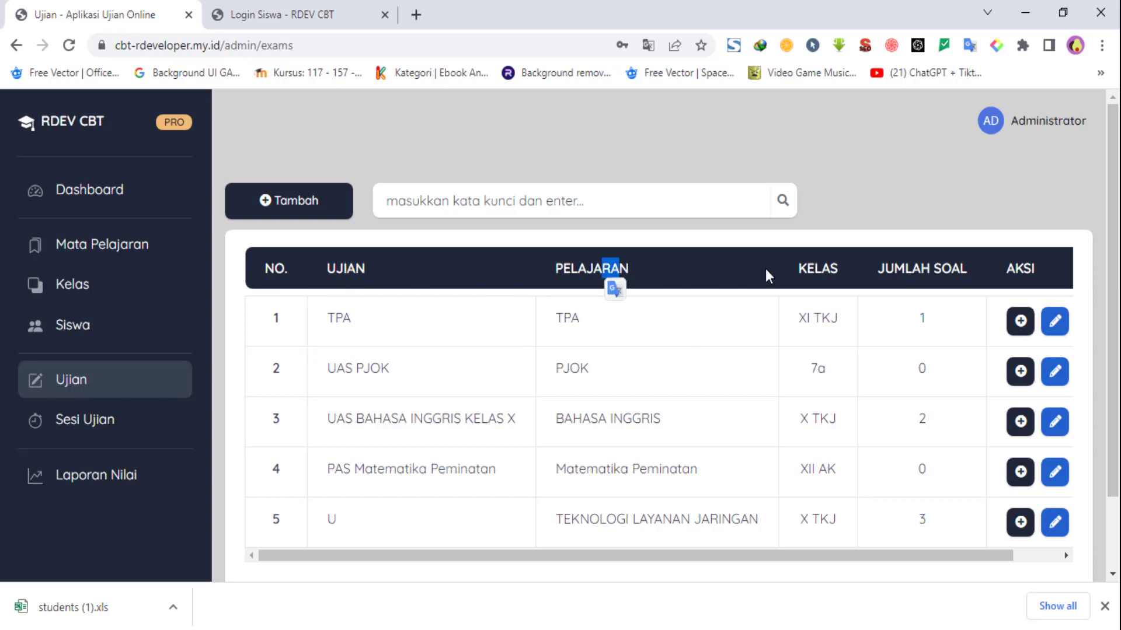
drag(901, 273, 944, 272)
click(944, 272)
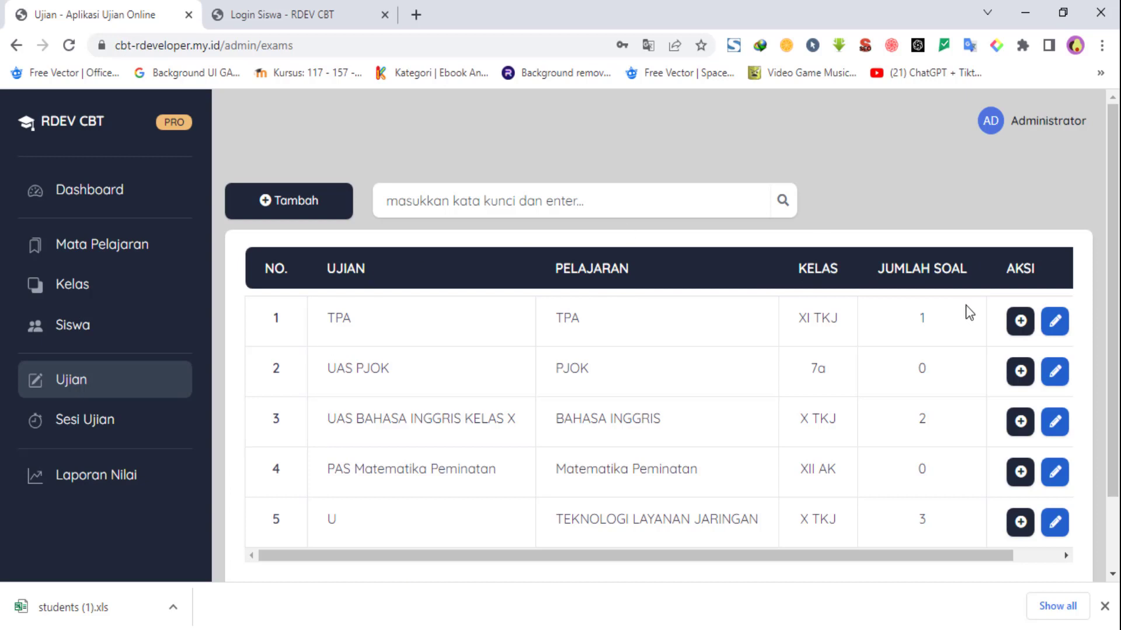